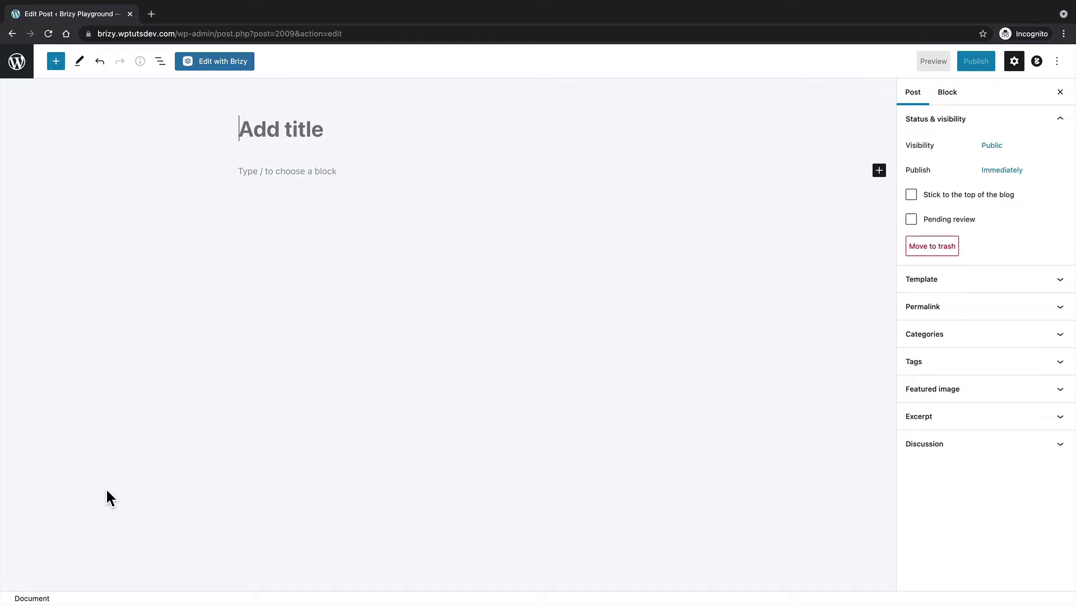
# Title the post 'Sample Post for Brizy' and paste in the lorem ipsum body text.
pyautogui.write('Sample Post for Brizy')
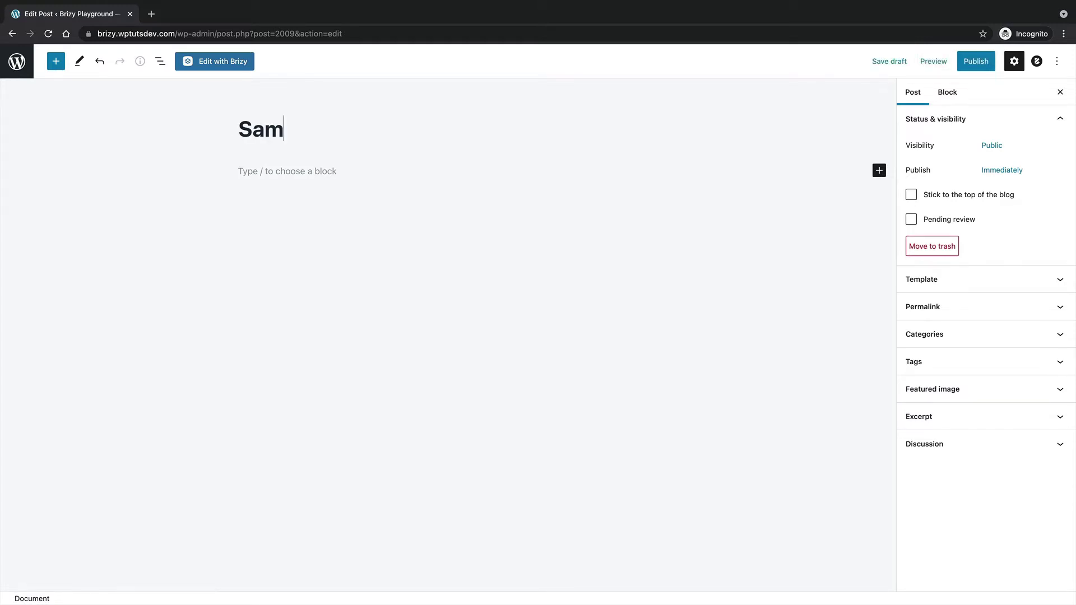
pyautogui.click(287, 172)
pyautogui.press('super+v')
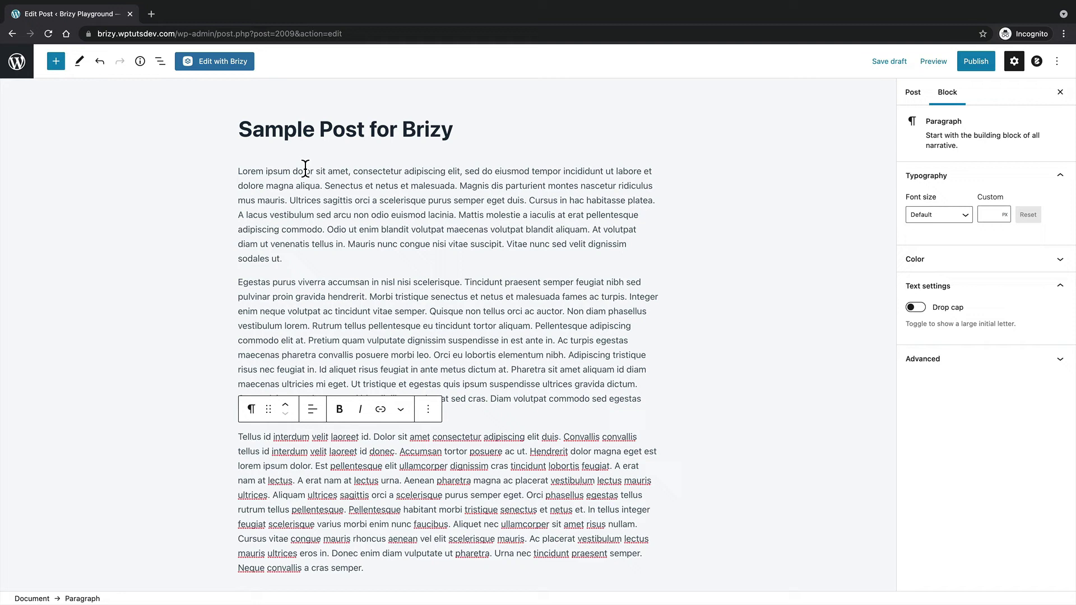
# Set the hands-cutting-magazines photo as the featured image and publish the post.
pyautogui.click(912, 92)
pyautogui.click(950, 392)
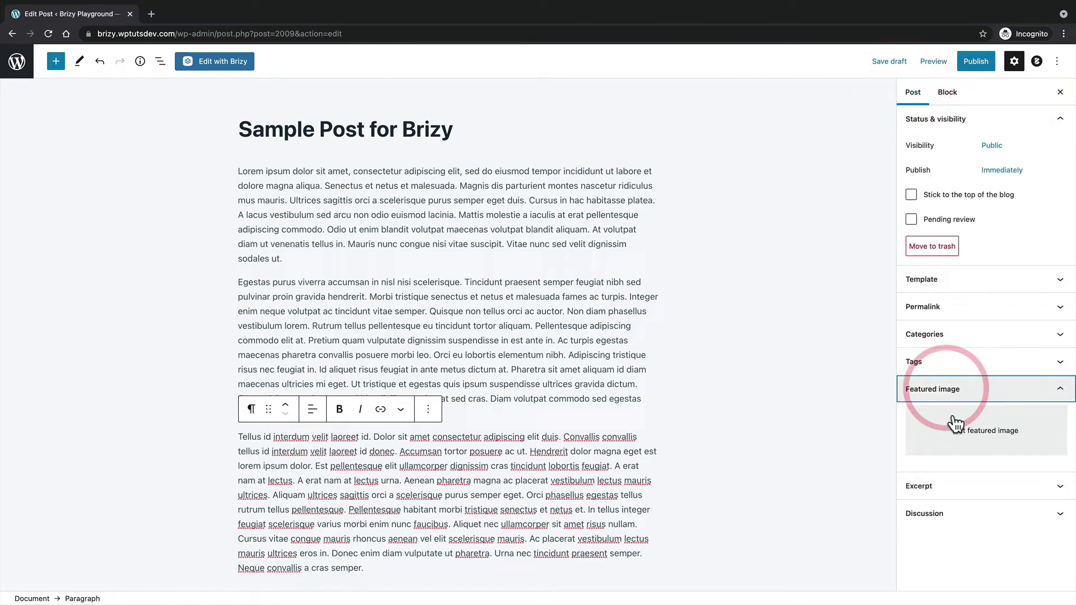
pyautogui.click(955, 421)
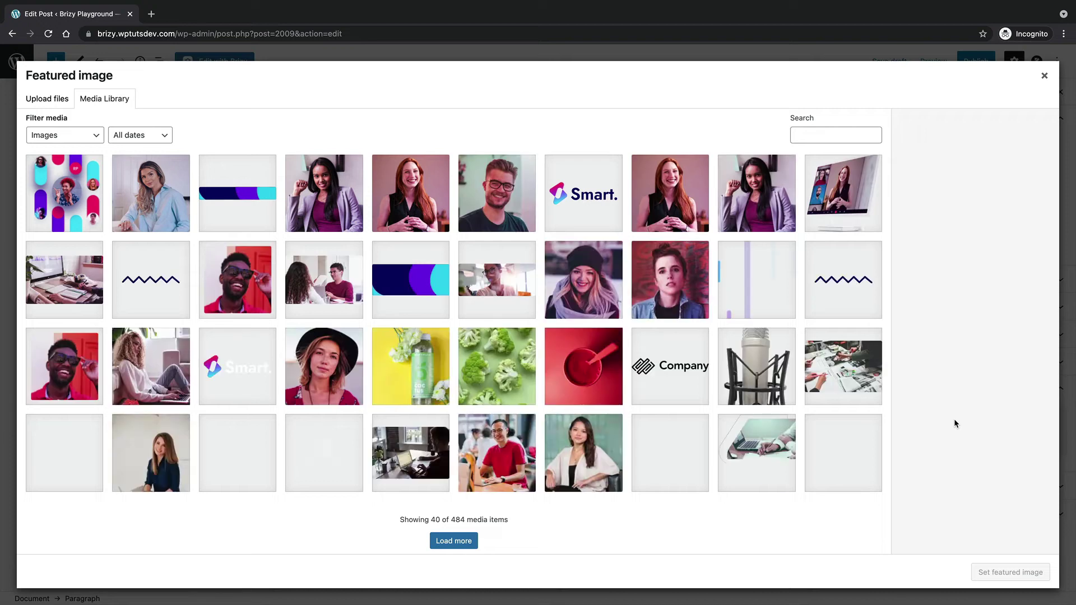
pyautogui.click(597, 378)
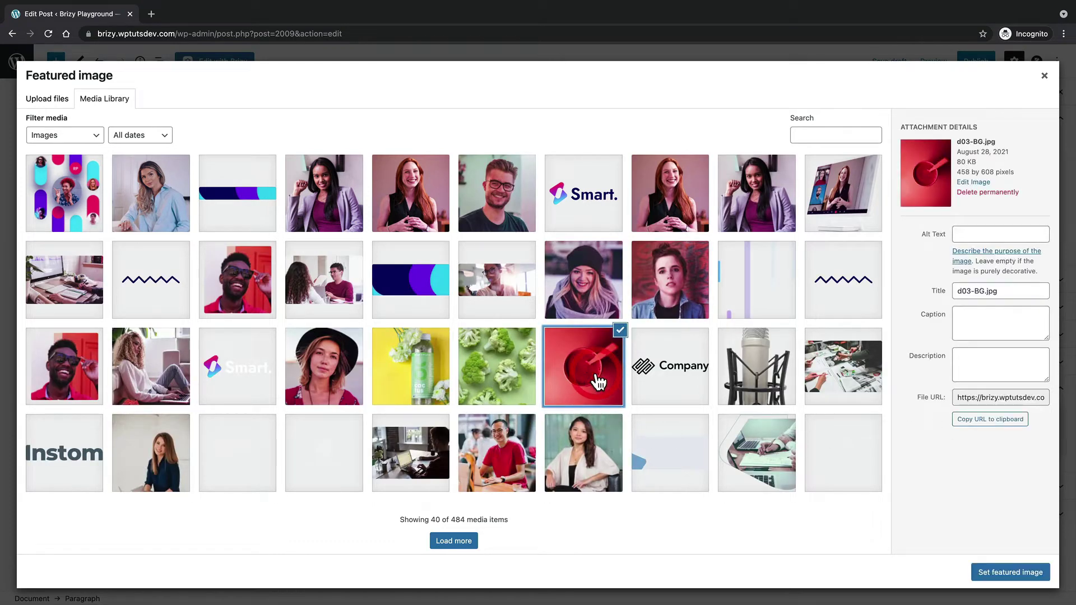
pyautogui.click(823, 379)
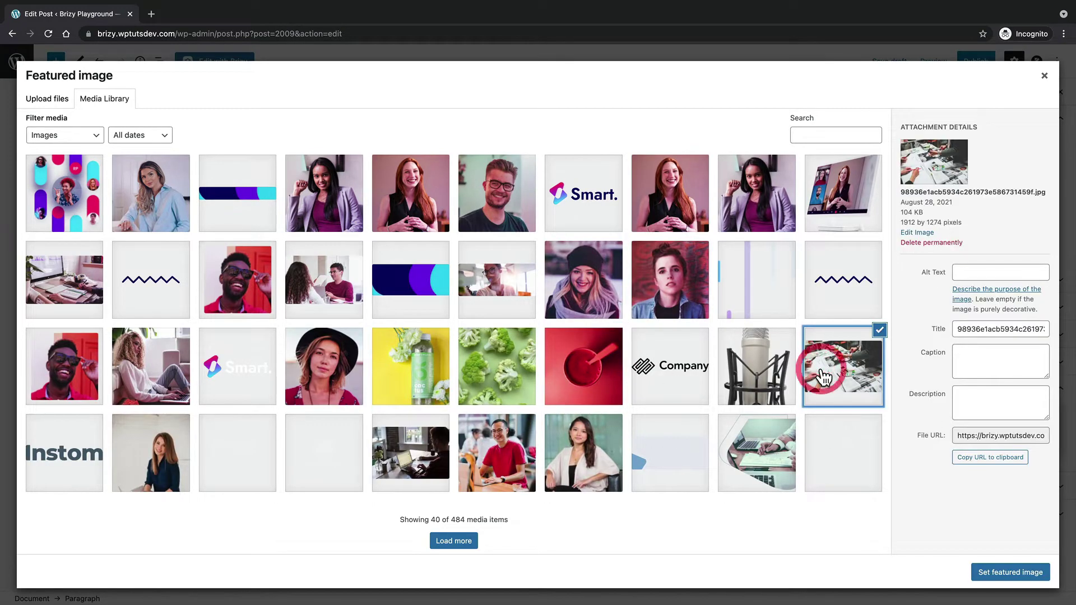
pyautogui.click(998, 566)
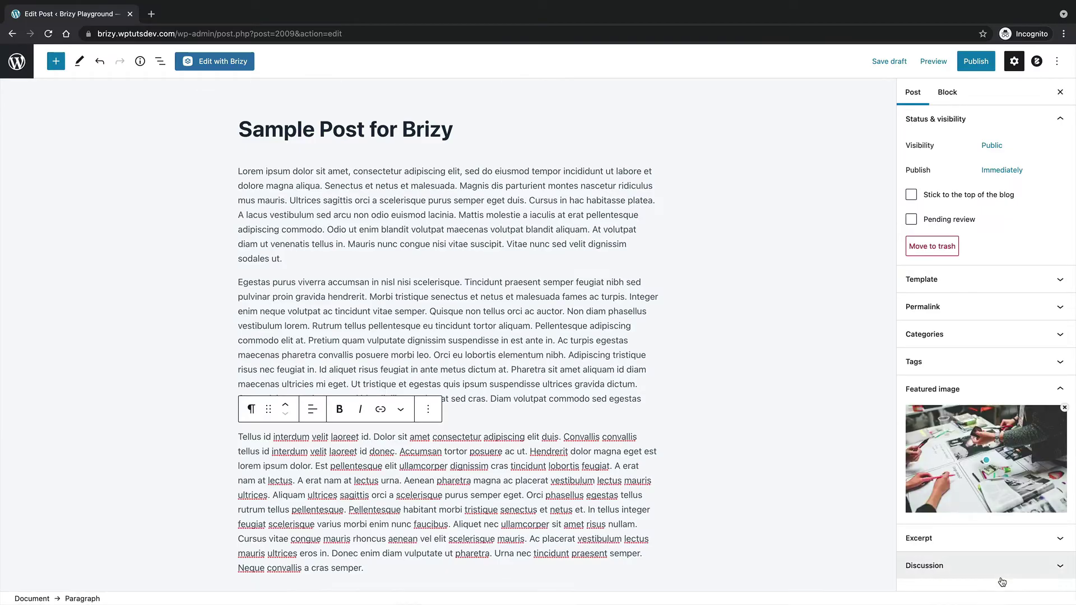
pyautogui.click(976, 61)
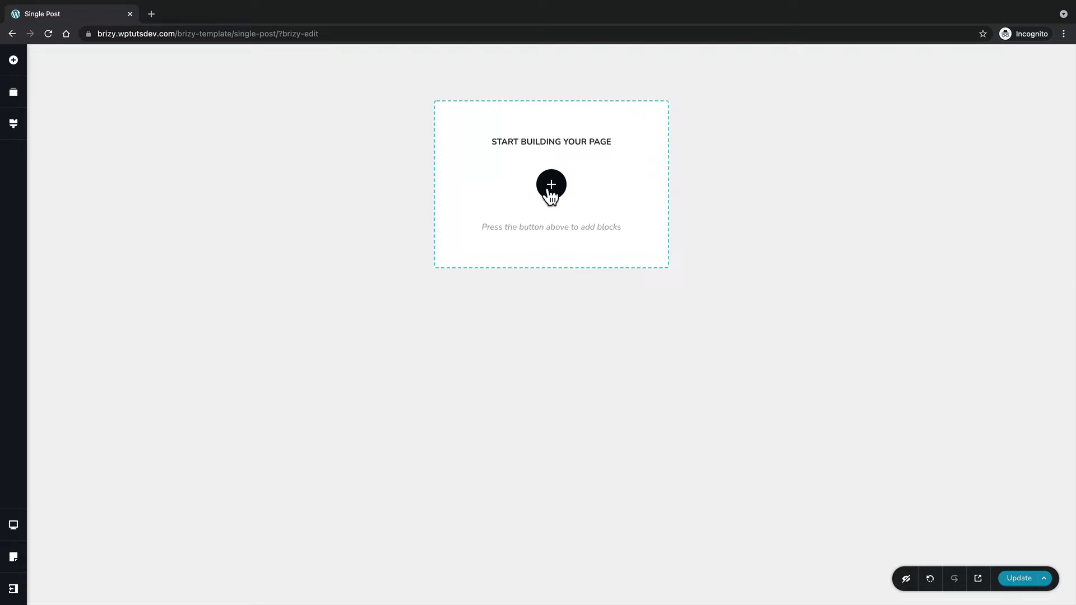
# Start a blank custom block with Create your own in the Blocks library.
pyautogui.click(551, 186)
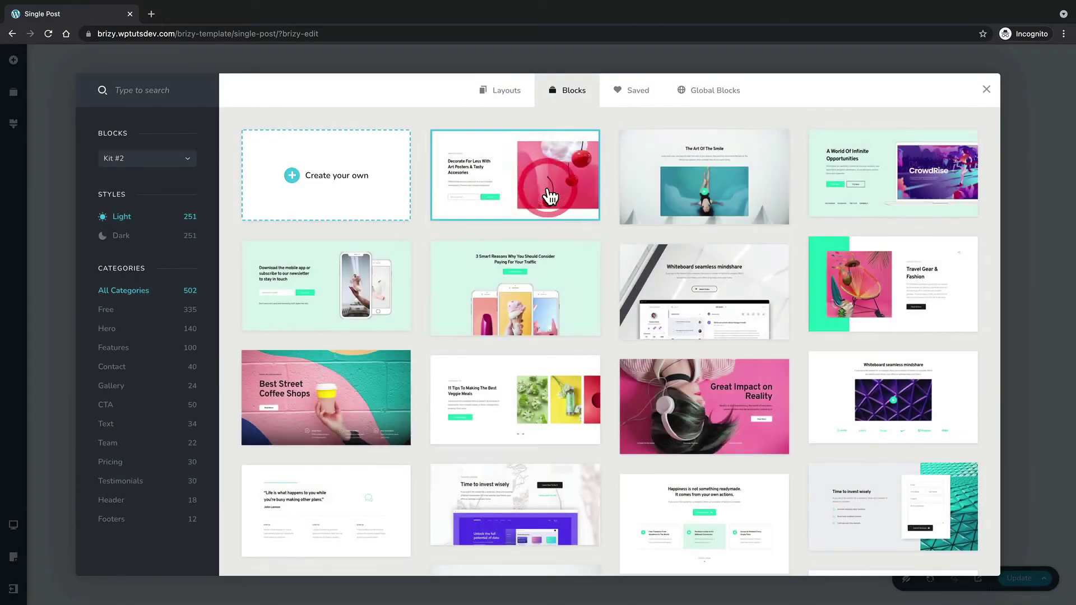
pyautogui.click(308, 196)
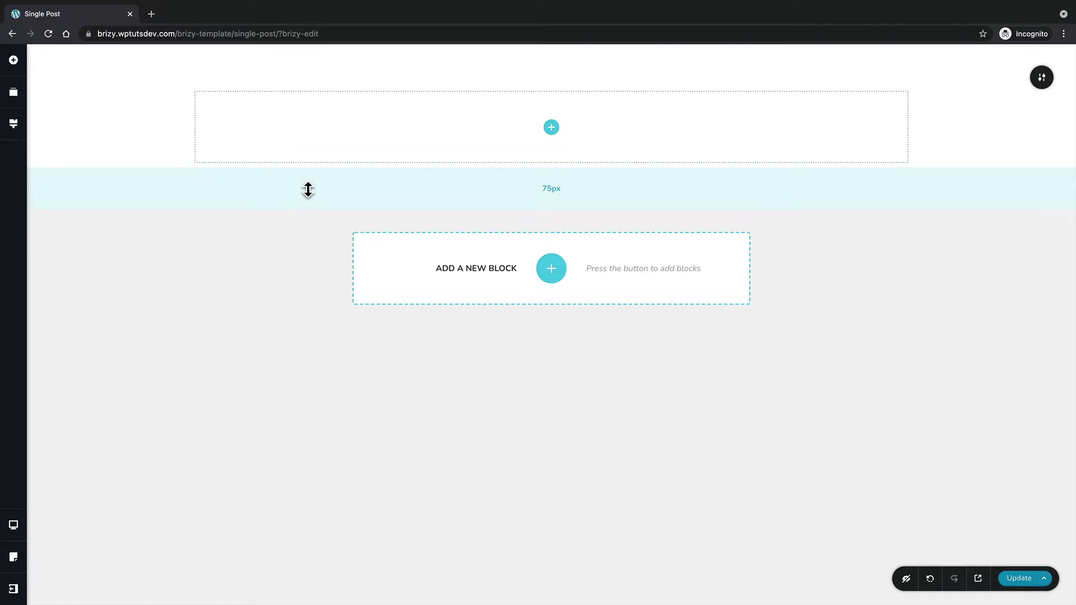
# Drag the dynamic Title element, then the Featured Image element beneath it, into the empty section.
pyautogui.click(550, 130)
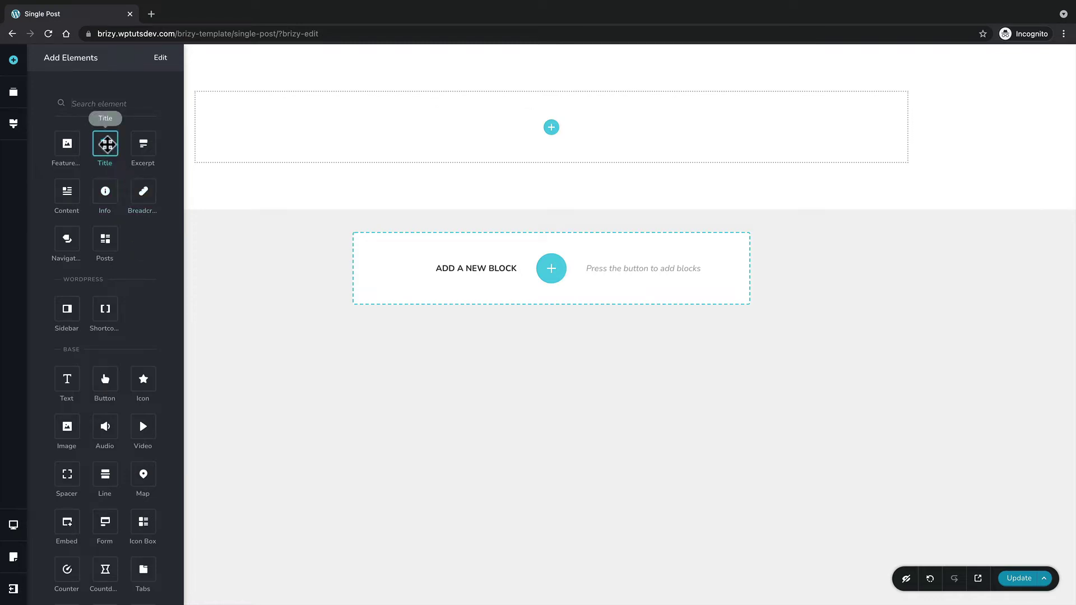
pyautogui.moveTo(108, 146); pyautogui.dragTo(394, 140)
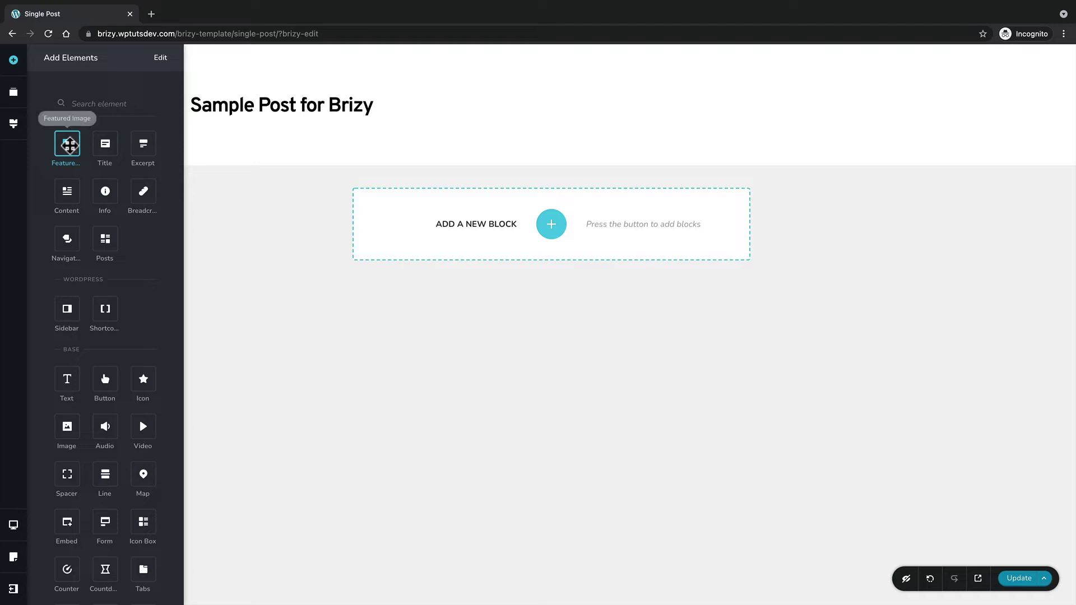
pyautogui.moveTo(68, 144); pyautogui.dragTo(318, 114)
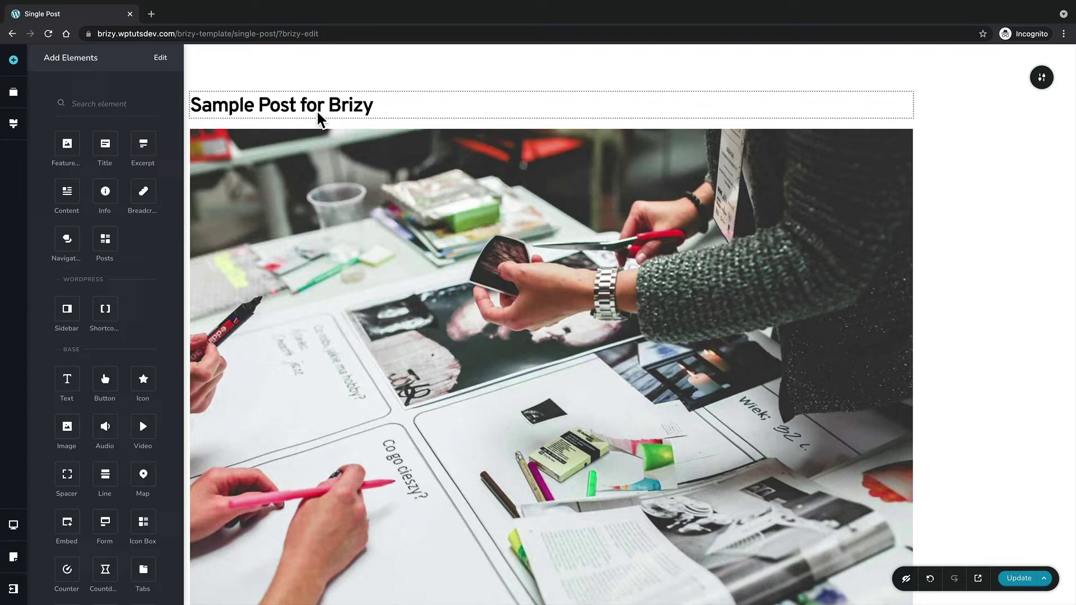
# Narrow the section's content width to 80%.
pyautogui.click(307, 120)
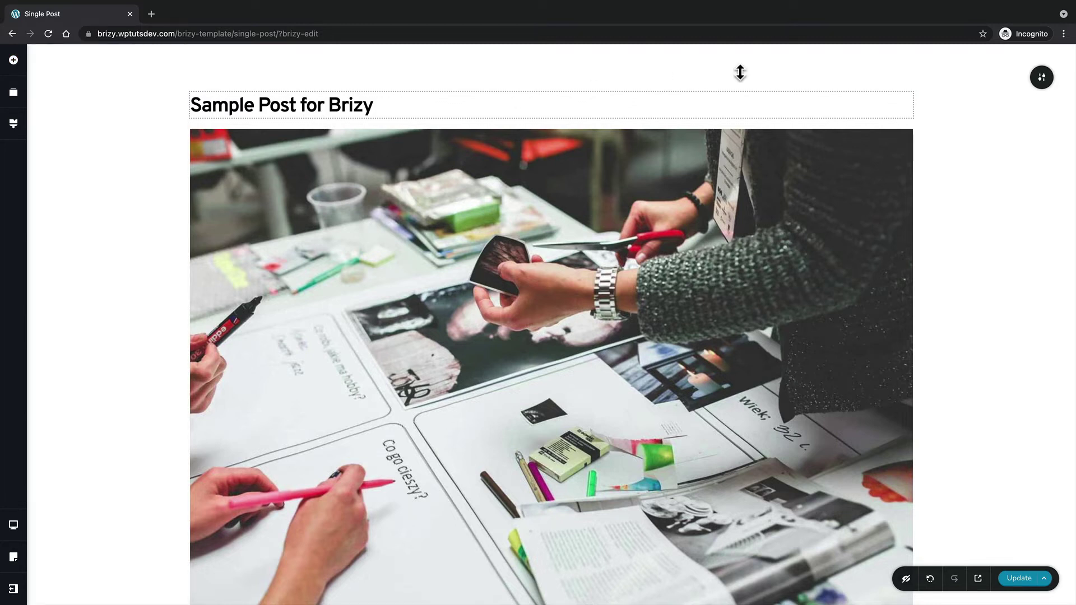
pyautogui.click(1045, 80)
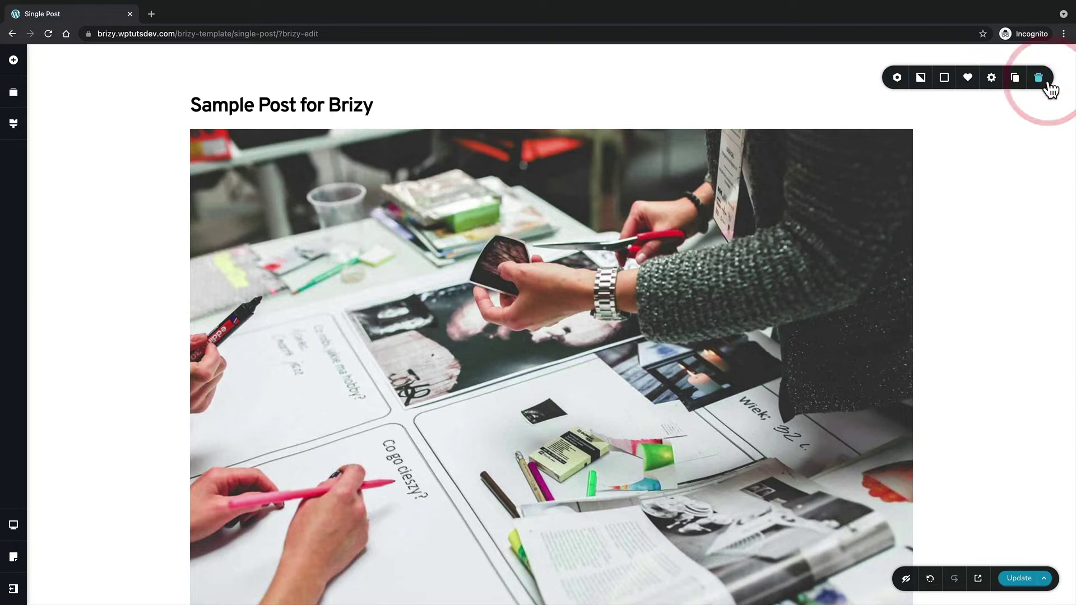
pyautogui.click(991, 79)
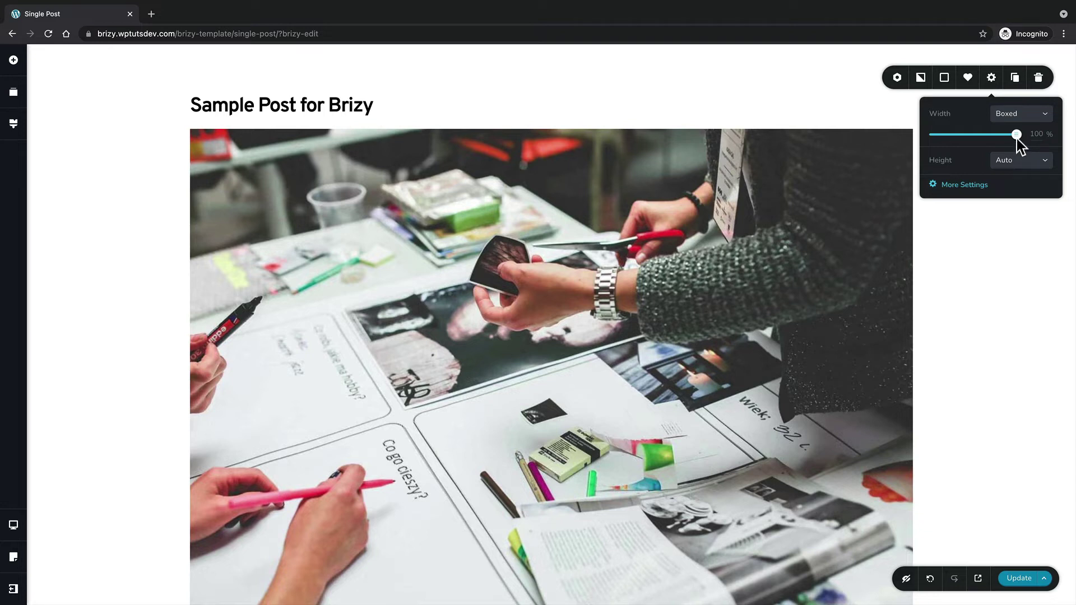
pyautogui.moveTo(1016, 134); pyautogui.dragTo(992, 135)
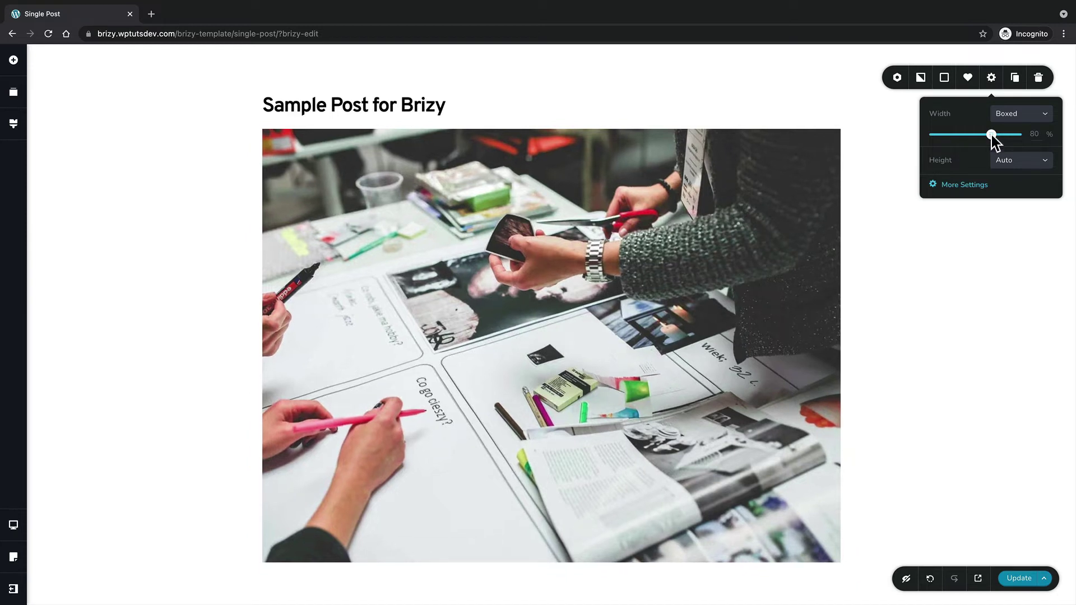
# Reduce the featured image height from 100 to 60.
pyautogui.click(567, 306)
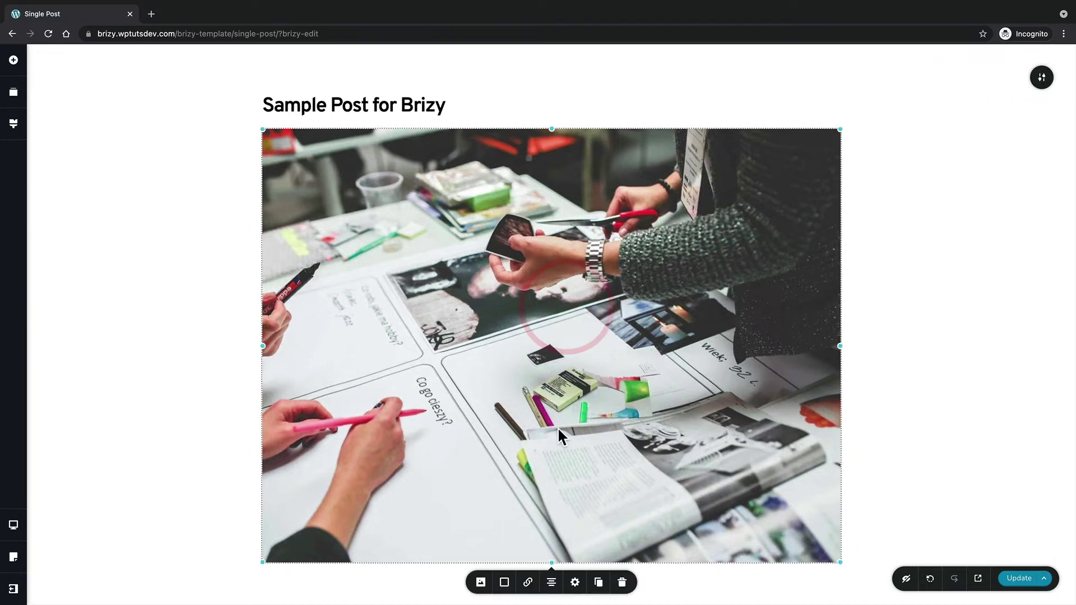
pyautogui.scroll(-1, 568, 504)
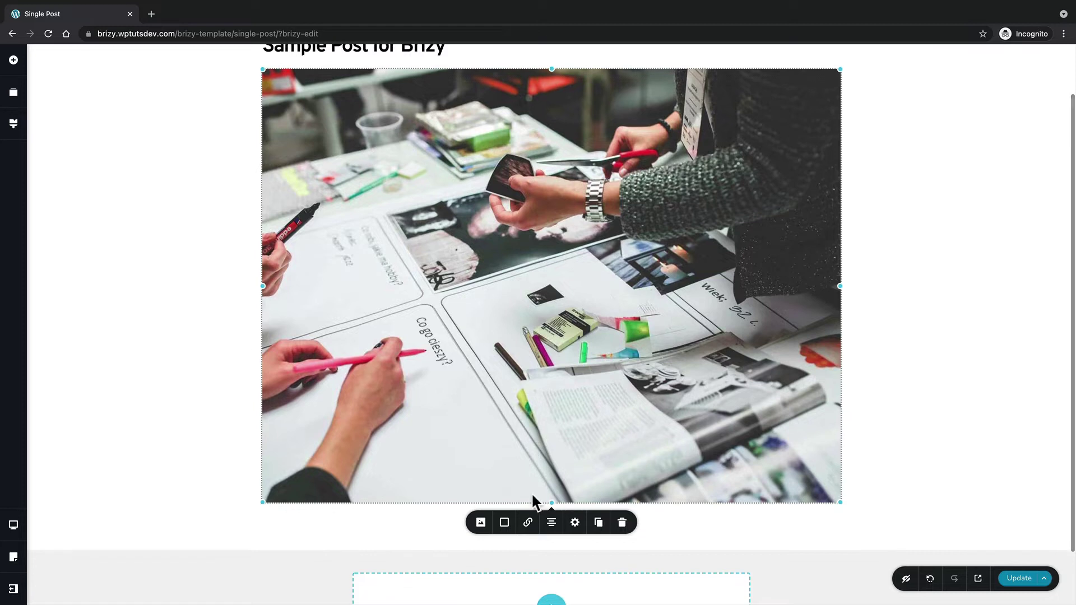
pyautogui.click(575, 523)
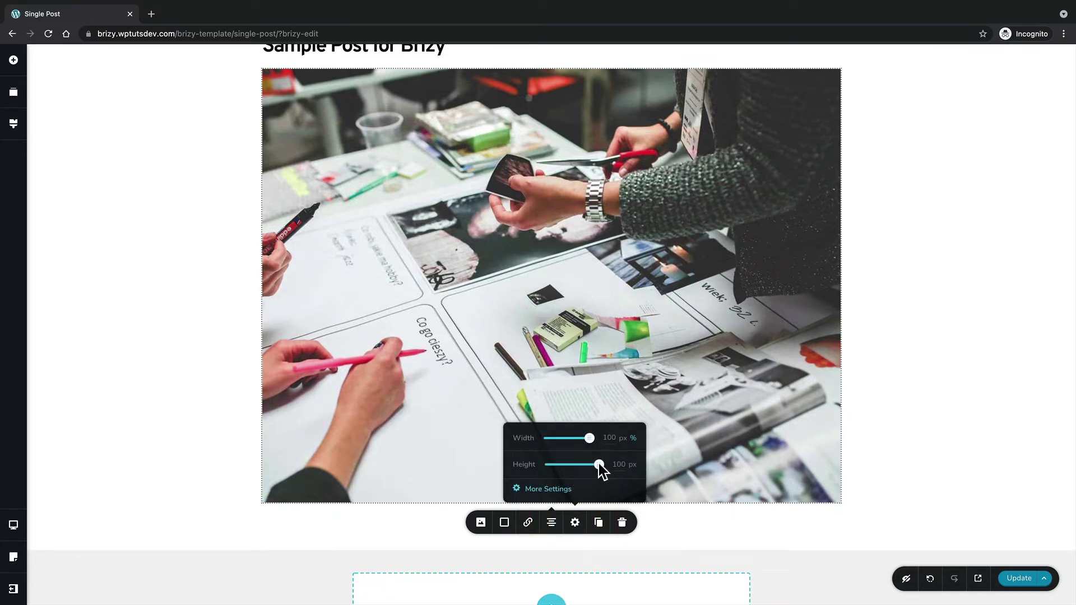
pyautogui.moveTo(597, 465); pyautogui.dragTo(577, 474)
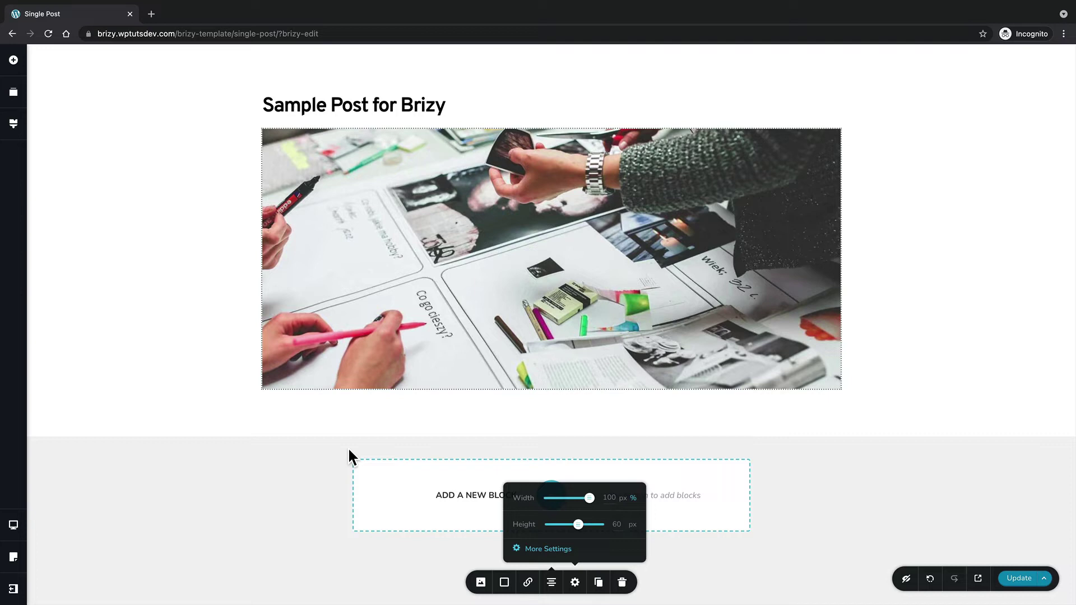
pyautogui.click(254, 453)
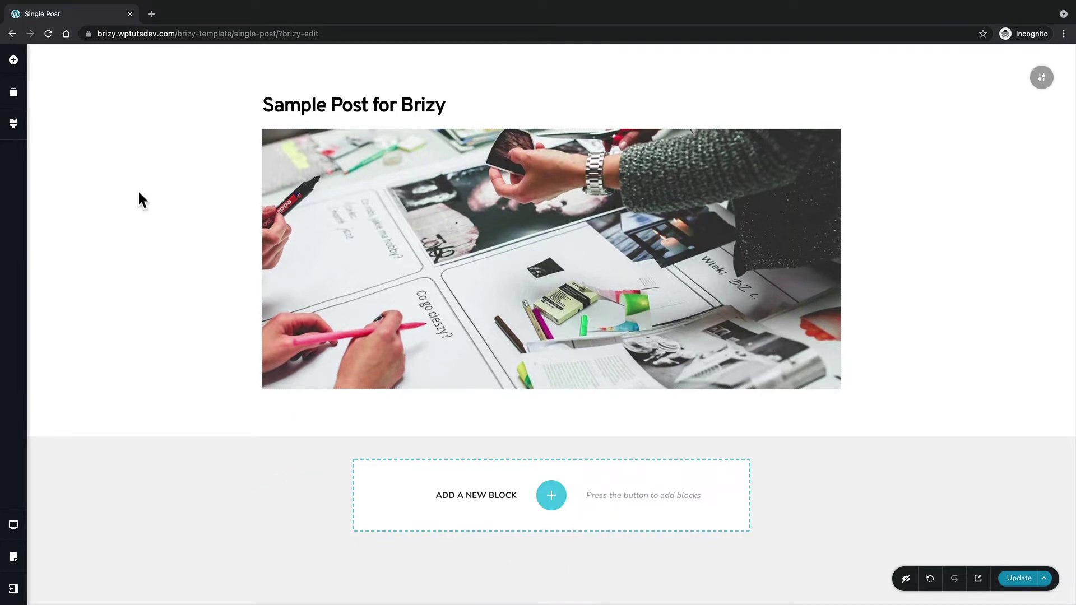
# Add Post Content, previous/next post links and a related Posts grid below the featured image.
pyautogui.click(12, 65)
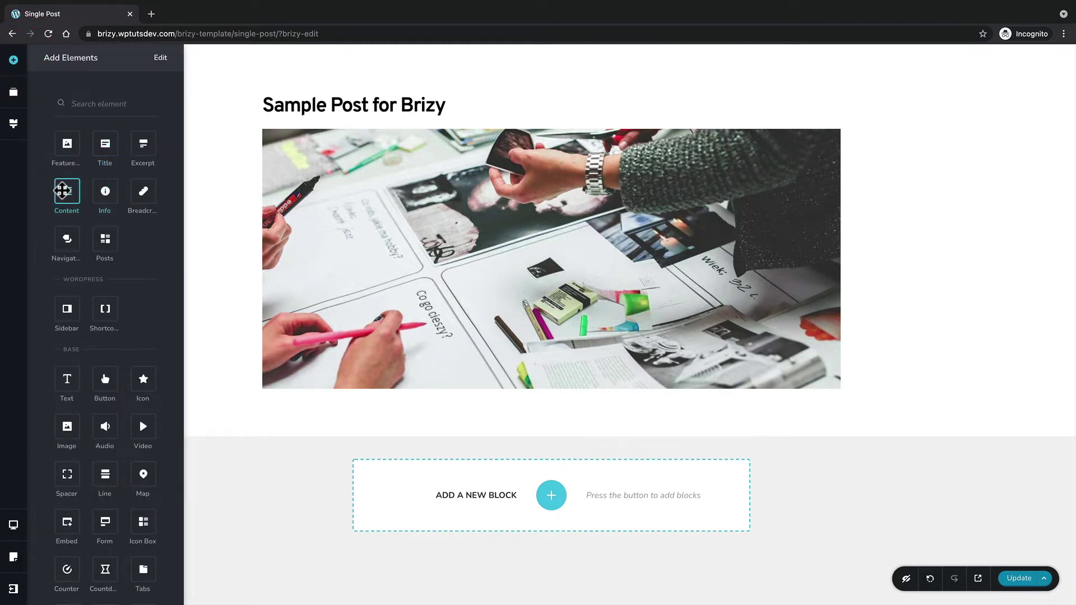
pyautogui.moveTo(62, 190); pyautogui.dragTo(450, 398)
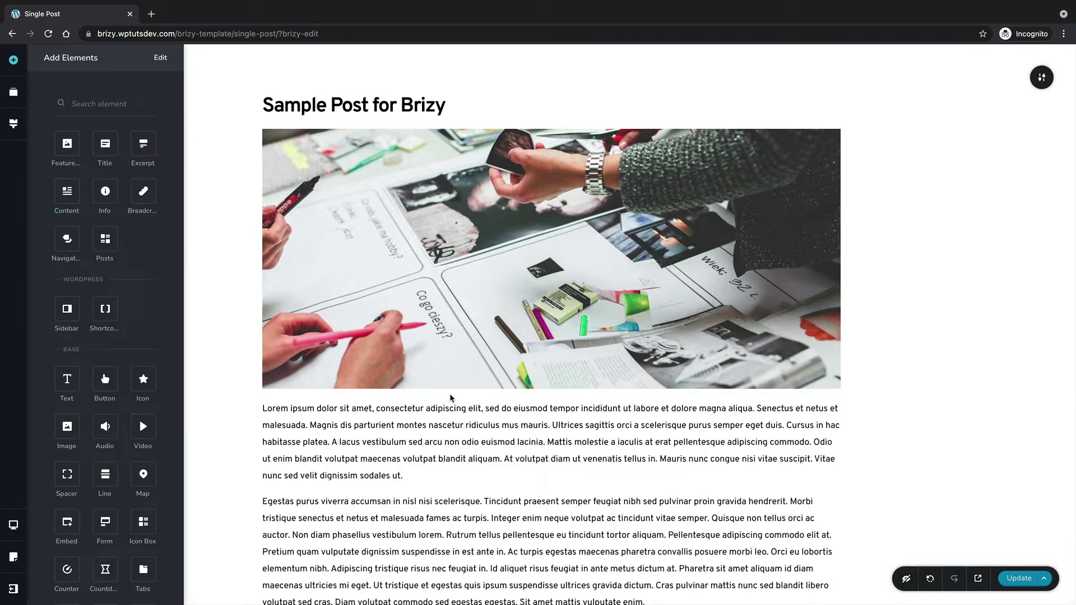
pyautogui.scroll(-5, 450, 398)
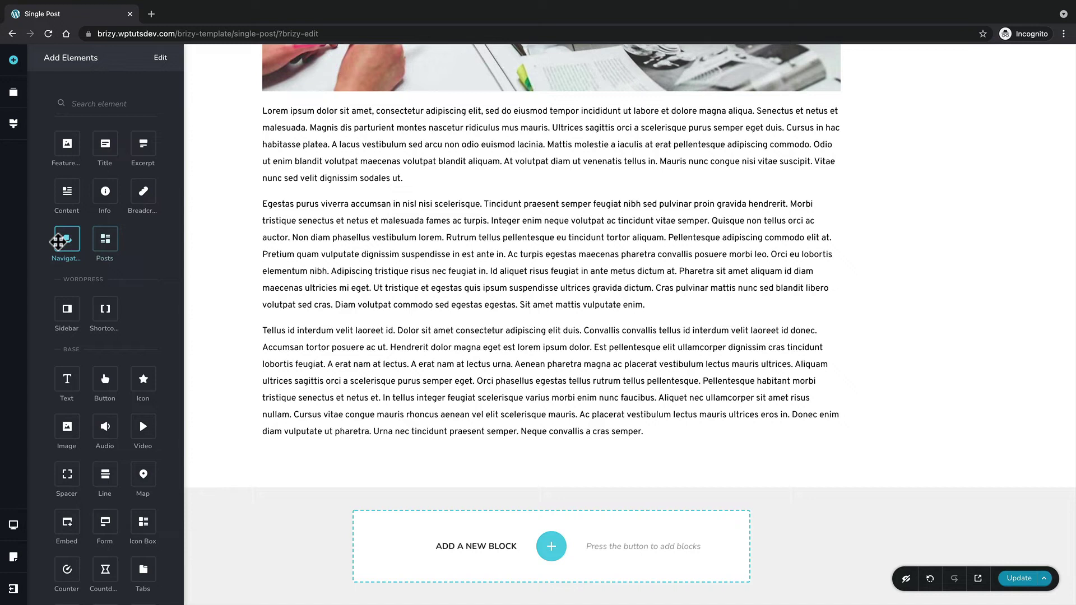
pyautogui.moveTo(60, 241); pyautogui.dragTo(422, 437)
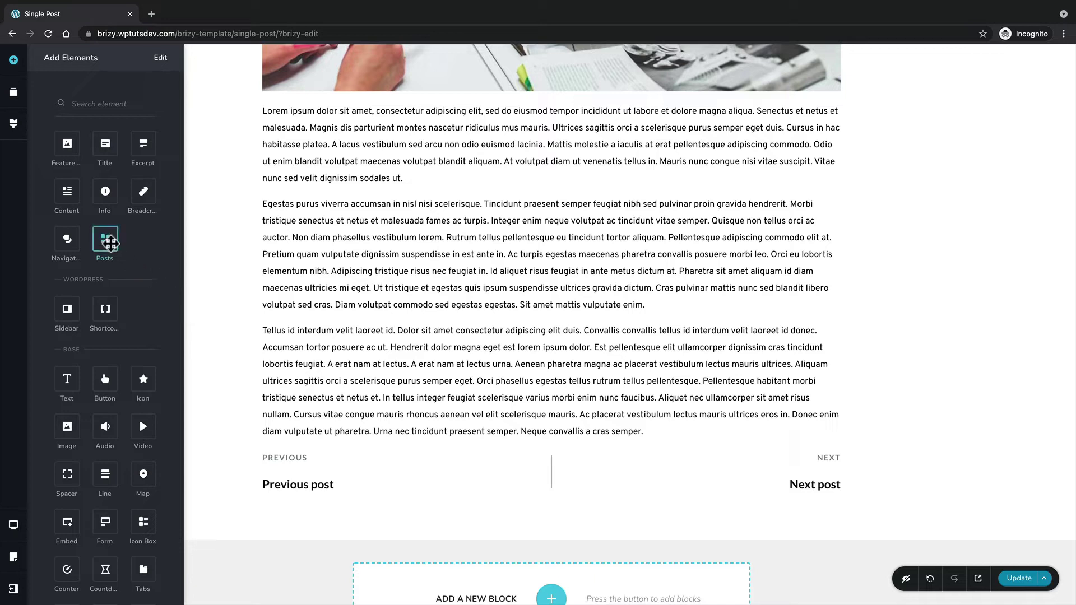
pyautogui.moveTo(111, 243); pyautogui.dragTo(370, 498)
pyautogui.scroll(-5, 356, 540)
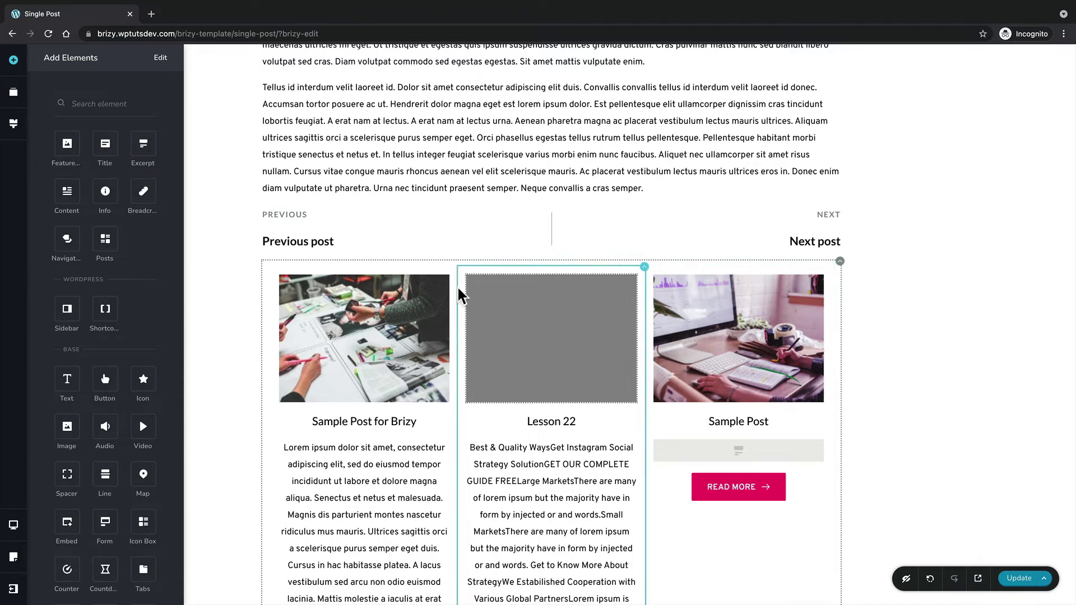
# Inspect a related-post card's content layout, then select the whole posts grid.
pyautogui.click(456, 269)
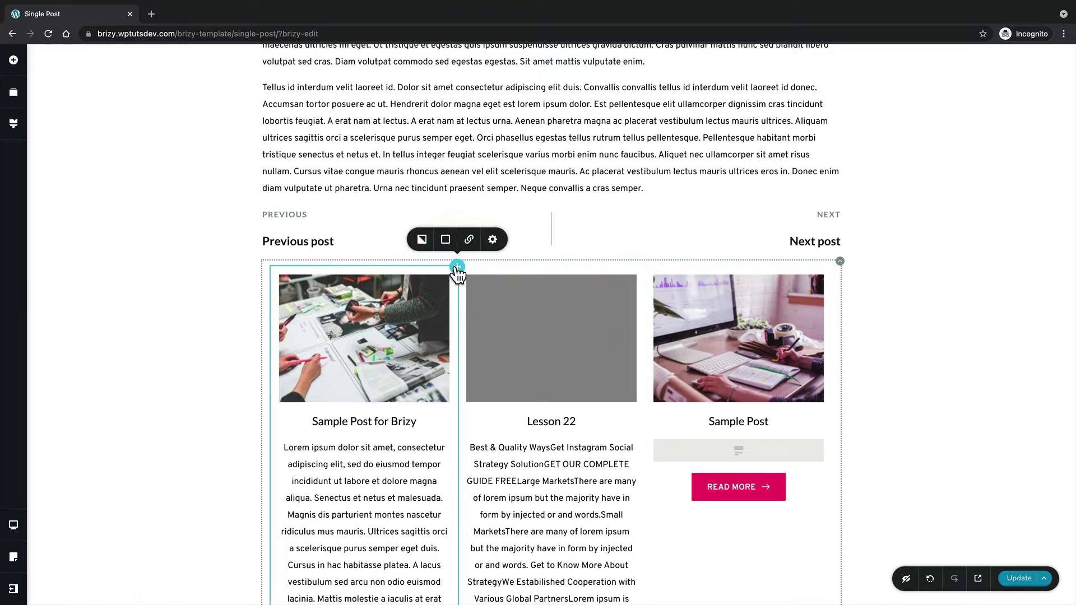
pyautogui.click(493, 240)
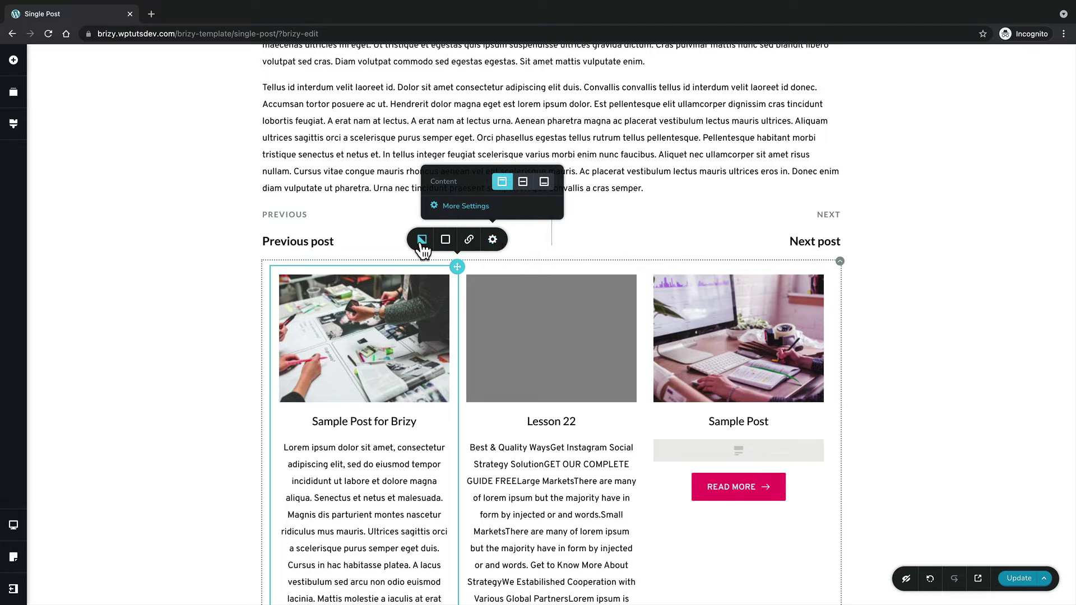
pyautogui.click(840, 262)
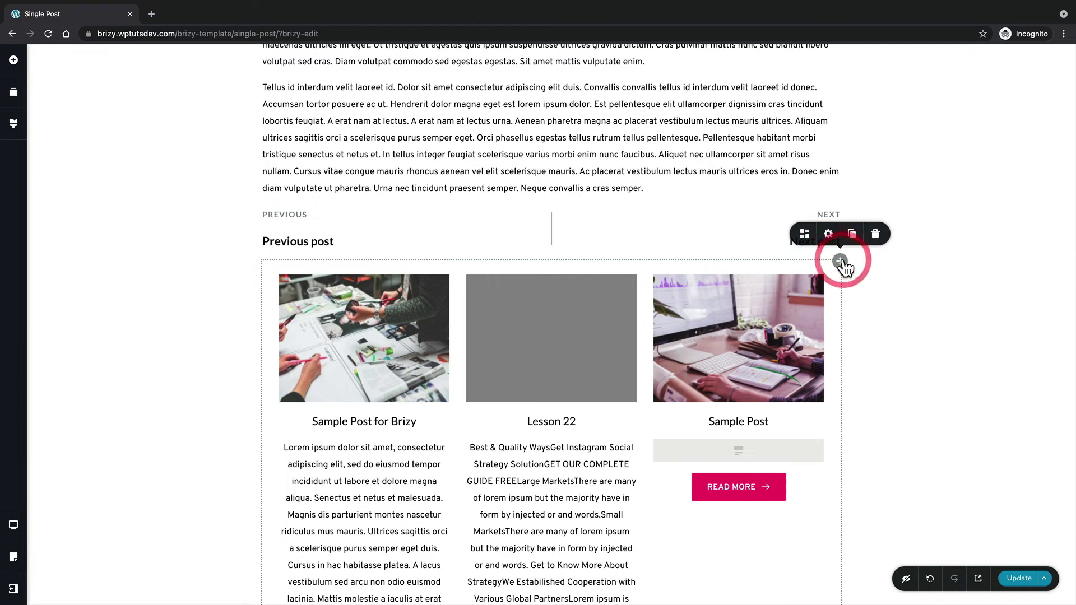
pyautogui.click(805, 237)
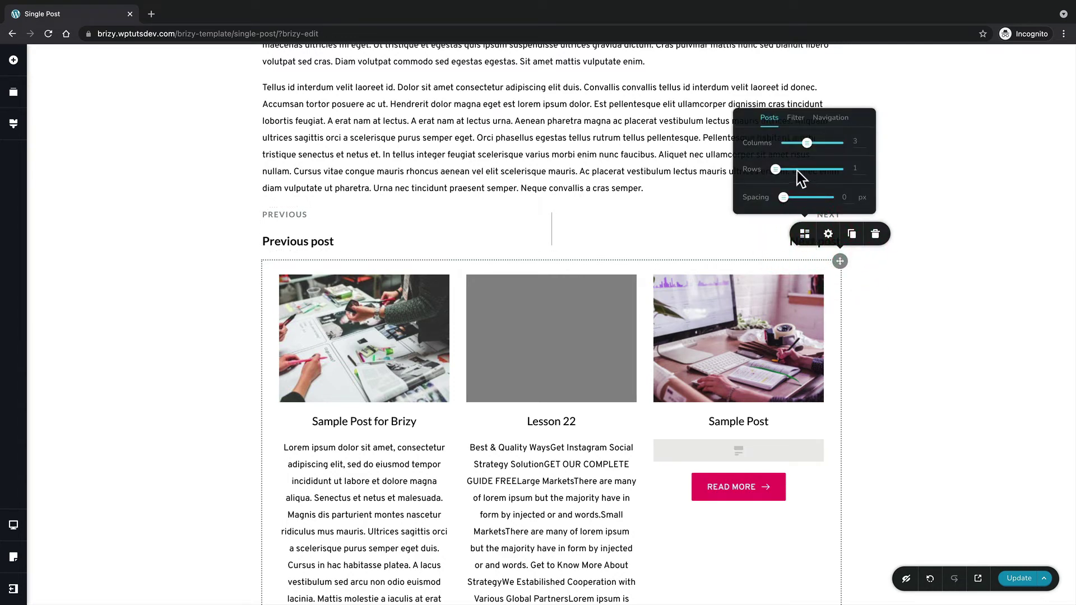
pyautogui.click(795, 117)
pyautogui.scroll(2, 796, 127)
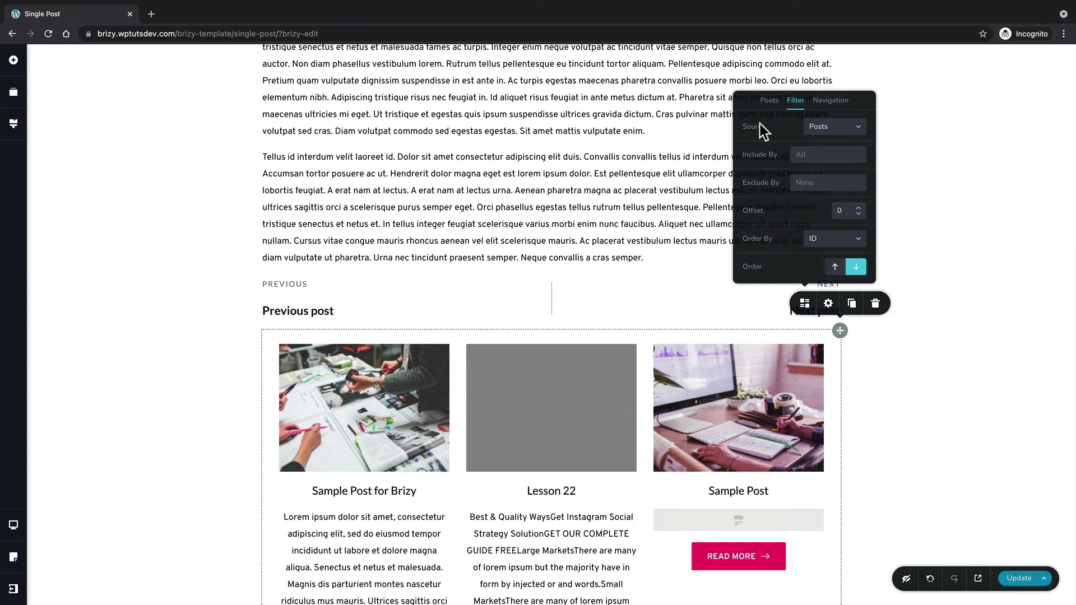
pyautogui.click(823, 129)
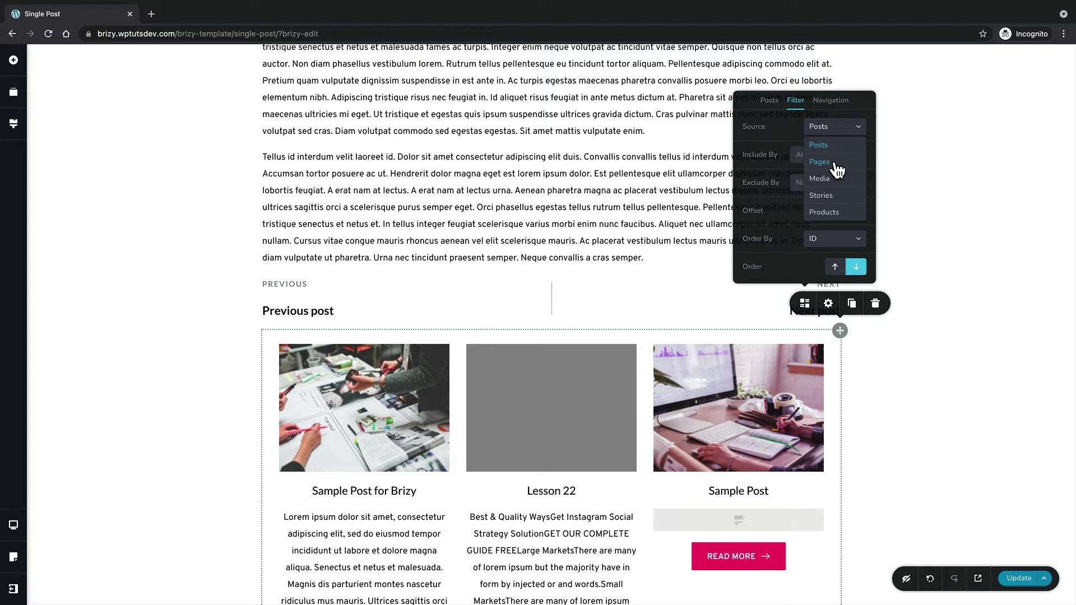
pyautogui.scroll(-1, 838, 170)
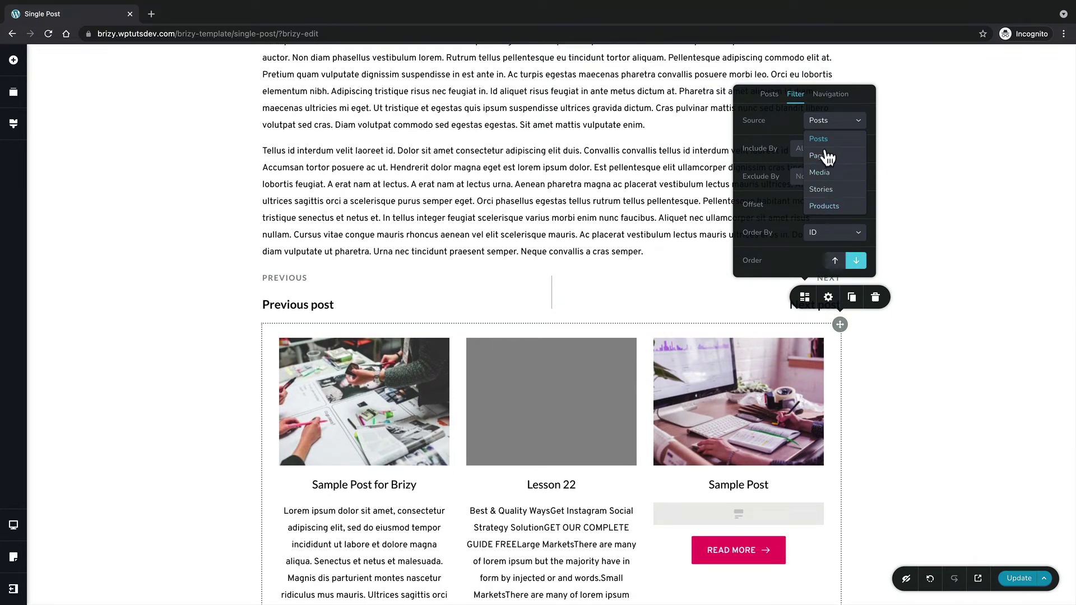
pyautogui.click(827, 146)
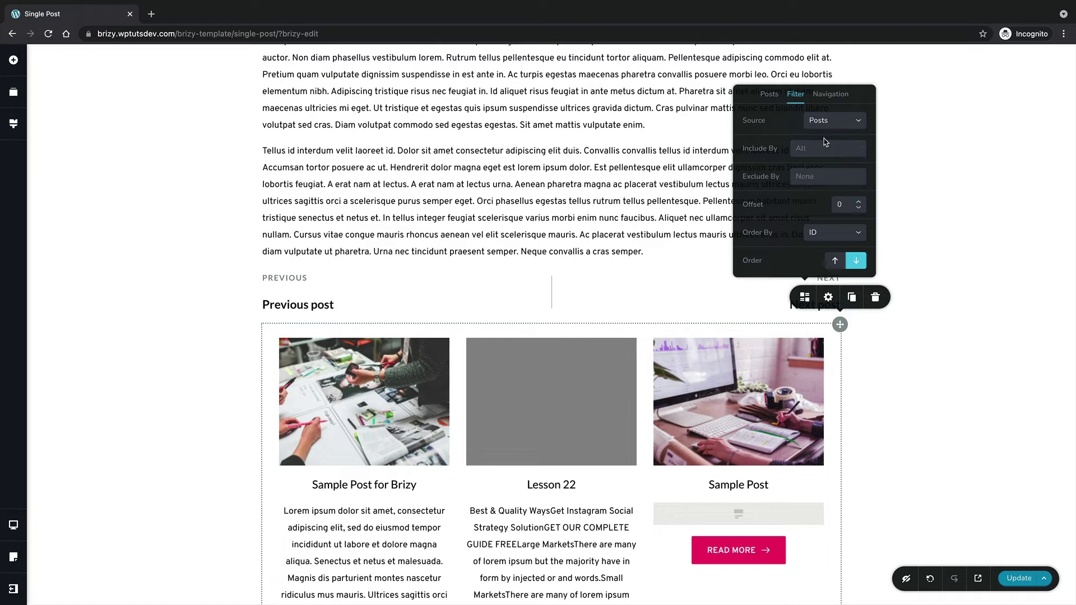
pyautogui.click(829, 93)
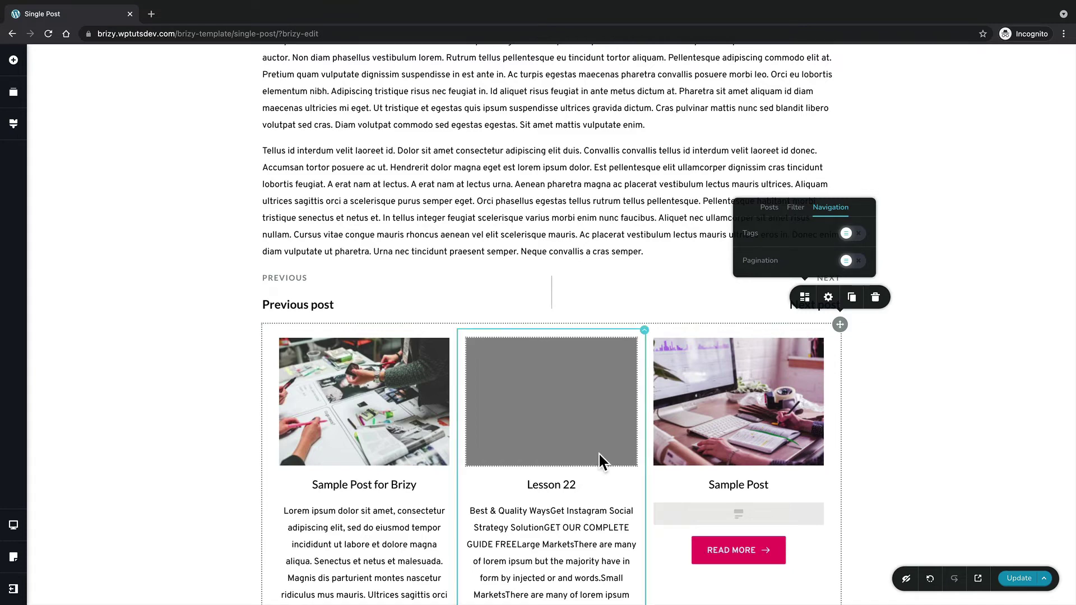
pyautogui.scroll(5, 598, 452)
pyautogui.scroll(4, 598, 452)
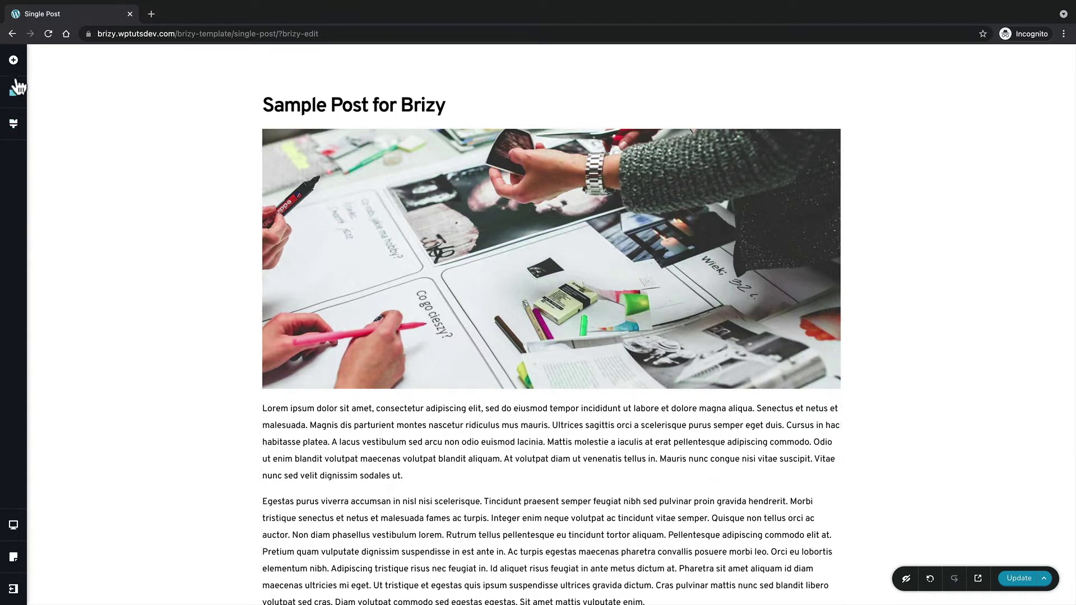
# Drop a Text element between the featured photo and the post body.
pyautogui.click(13, 61)
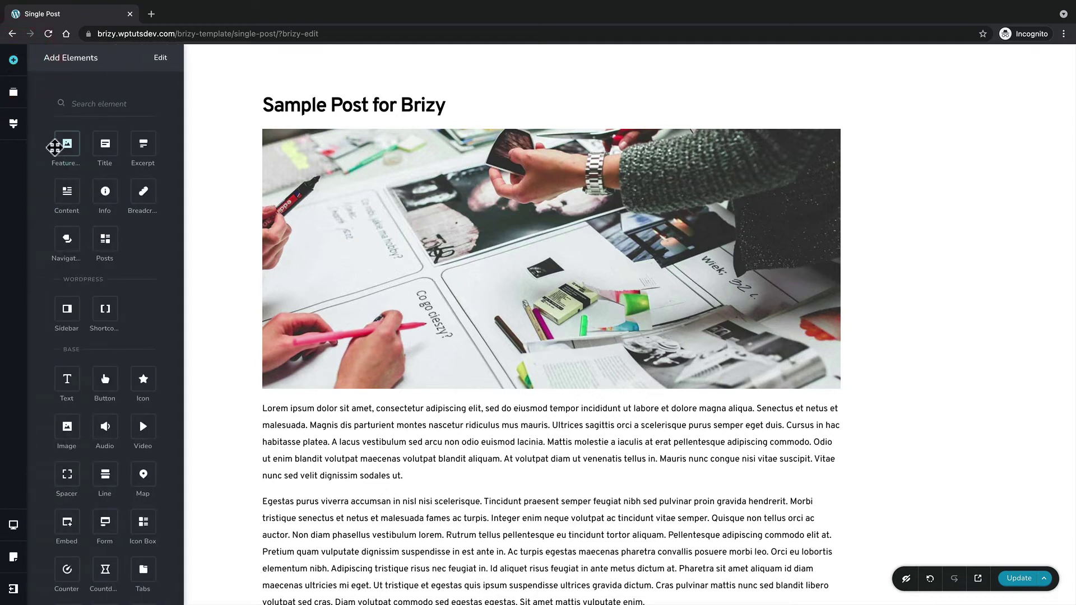
pyautogui.moveTo(66, 381); pyautogui.dragTo(312, 396)
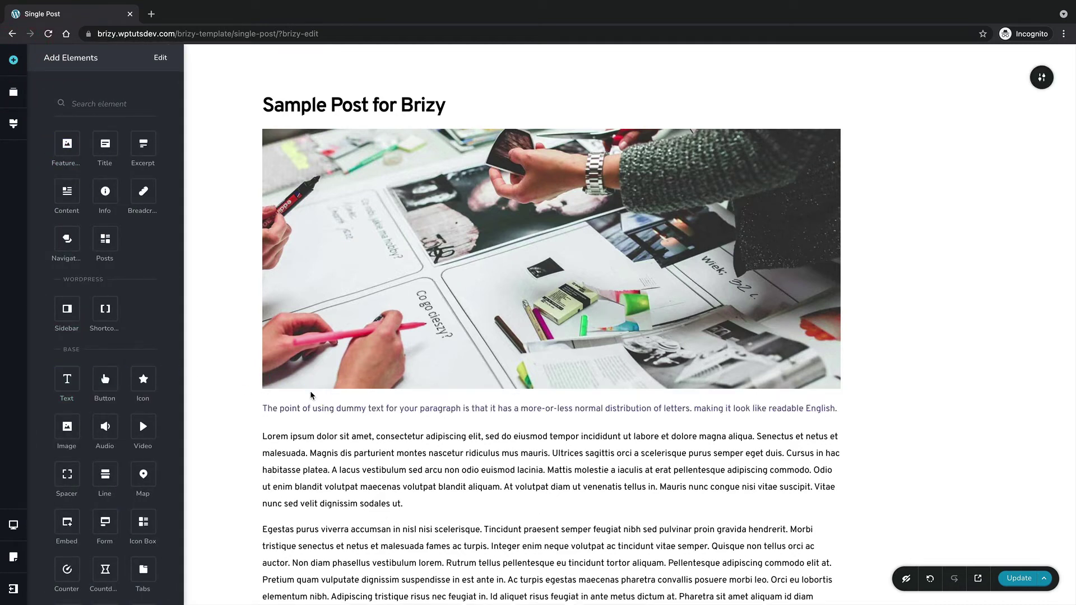
# Replace the dummy text with 'Written by: #Author Name on #Post Date' using dynamic fields.
pyautogui.click(372, 410)
pyautogui.doubleClick(373, 410)
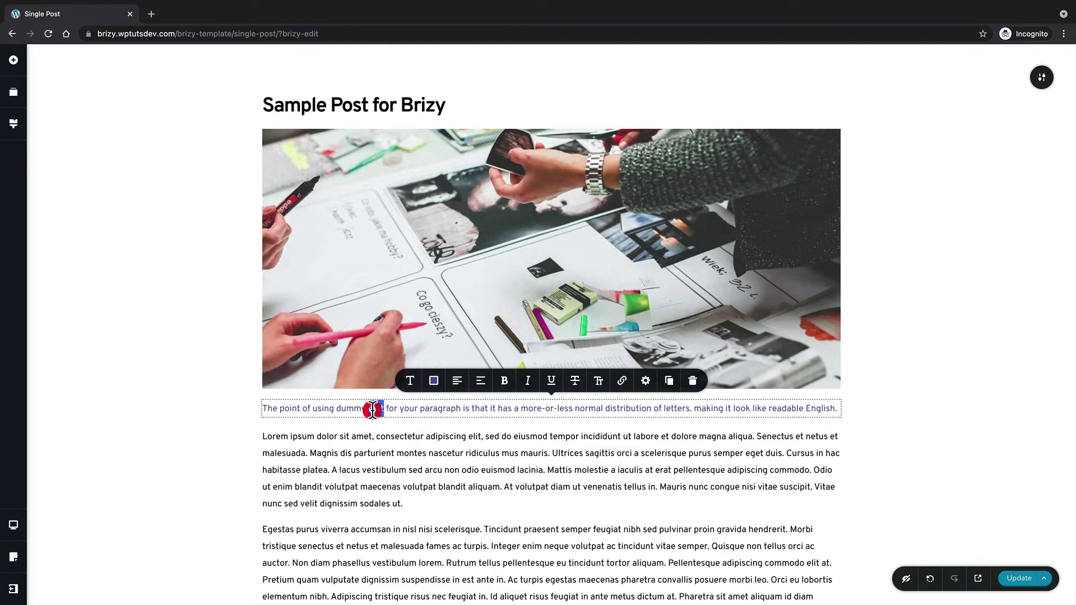
pyautogui.tripleClick(373, 410)
pyautogui.press('BackSpace')
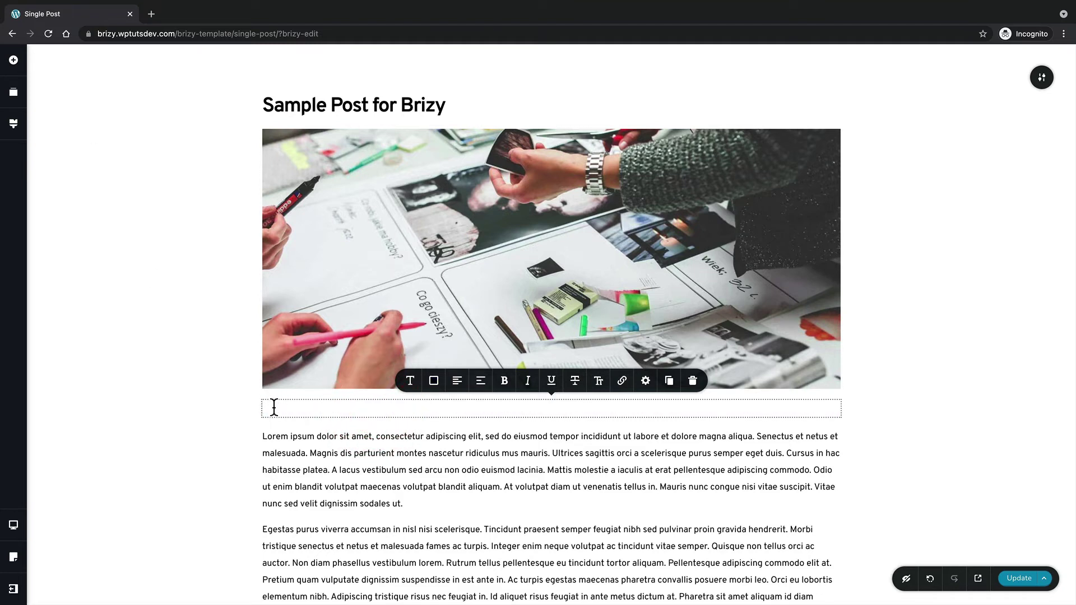
pyautogui.write('Written by: #')
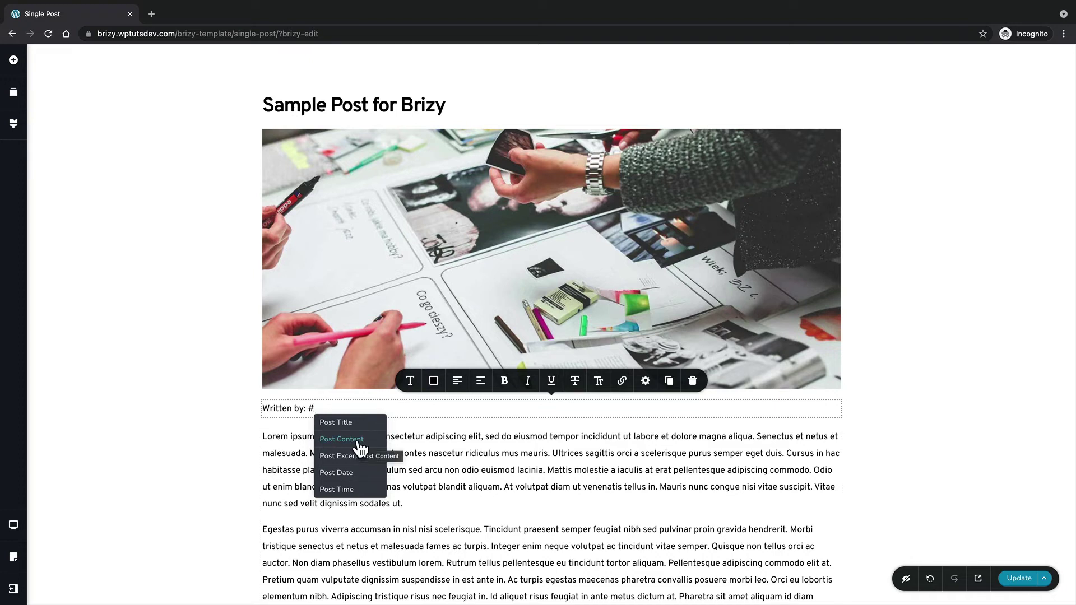
pyautogui.scroll(-5, 359, 448)
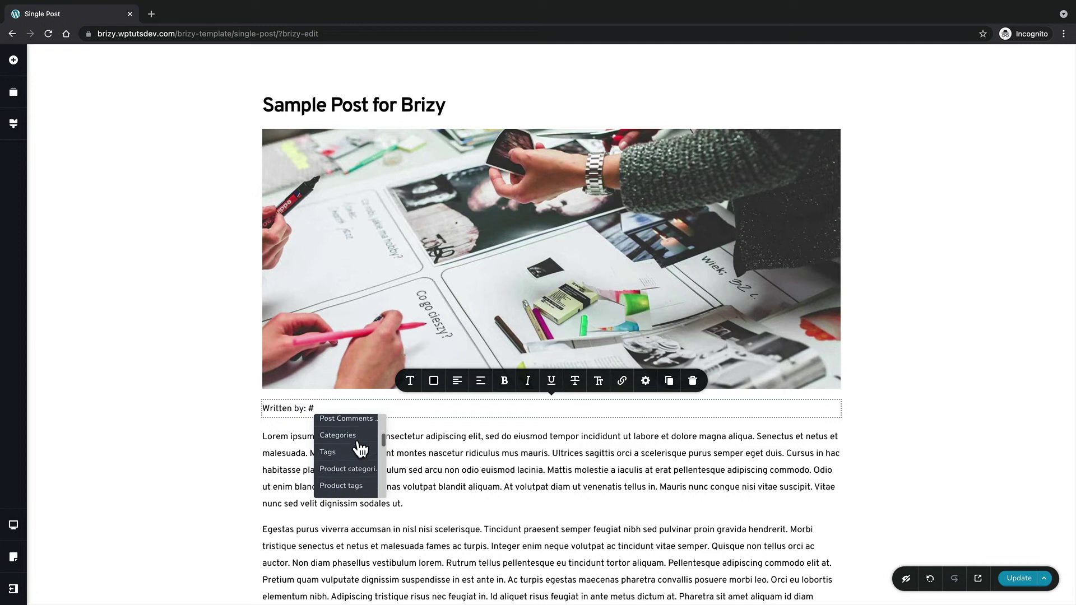
pyautogui.scroll(-3, 359, 448)
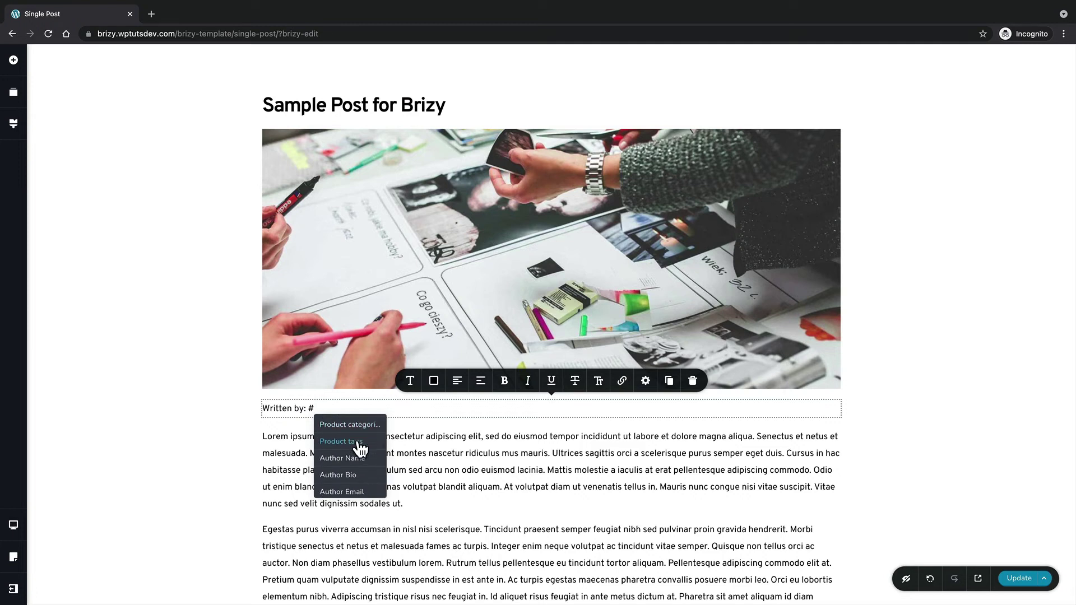
pyautogui.scroll(-1, 359, 448)
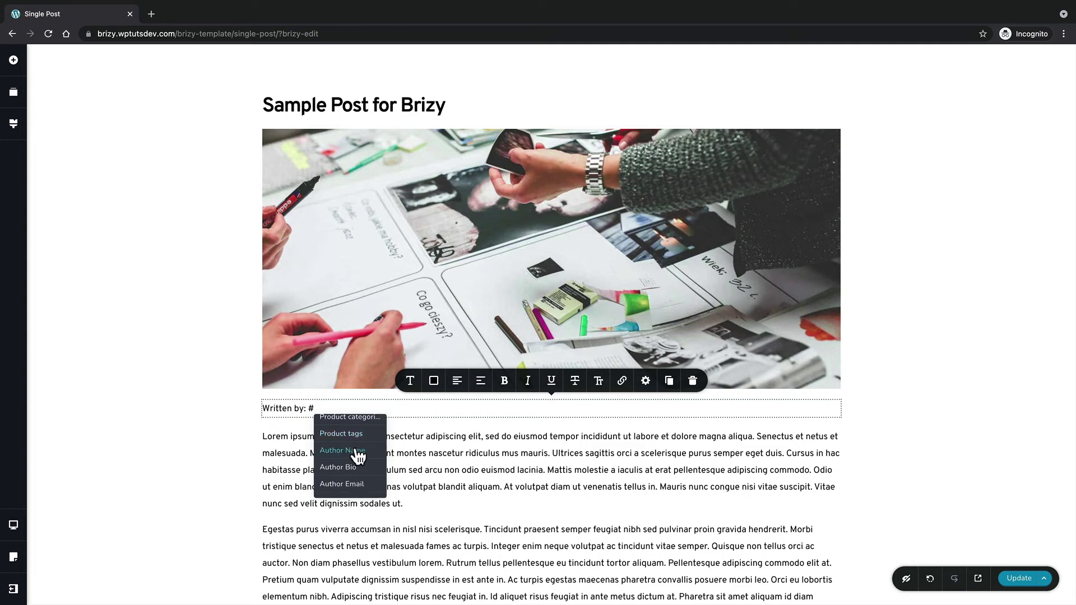
pyautogui.click(357, 451)
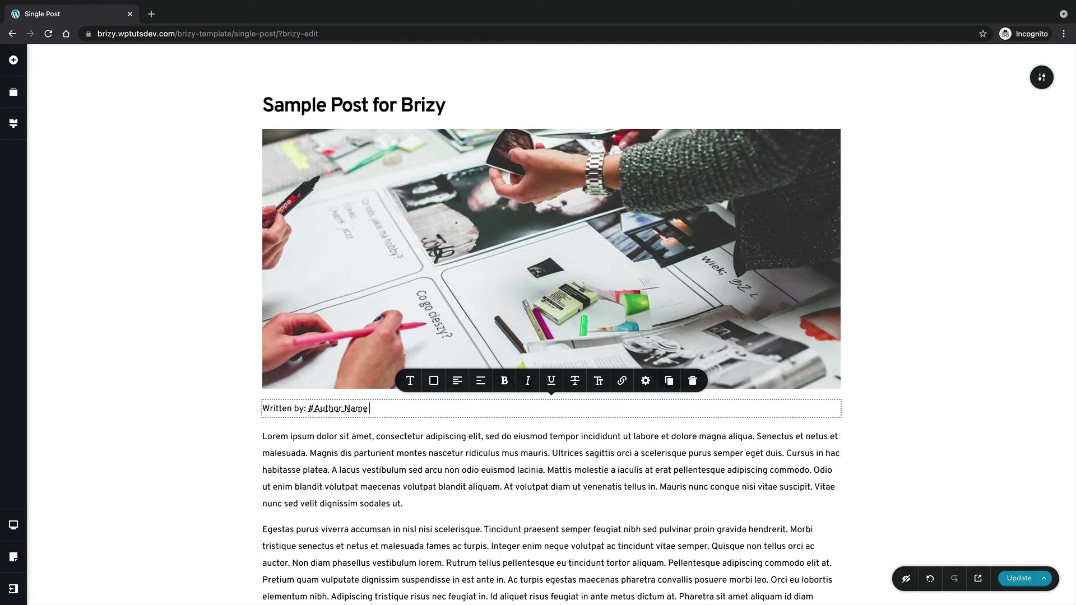
pyautogui.write('on #')
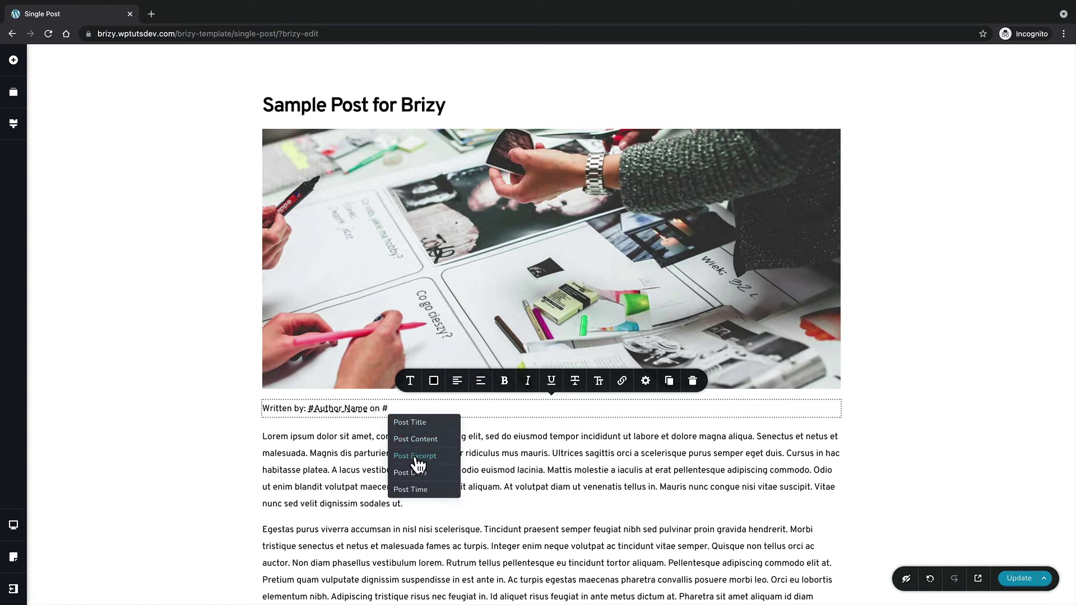
pyautogui.click(420, 473)
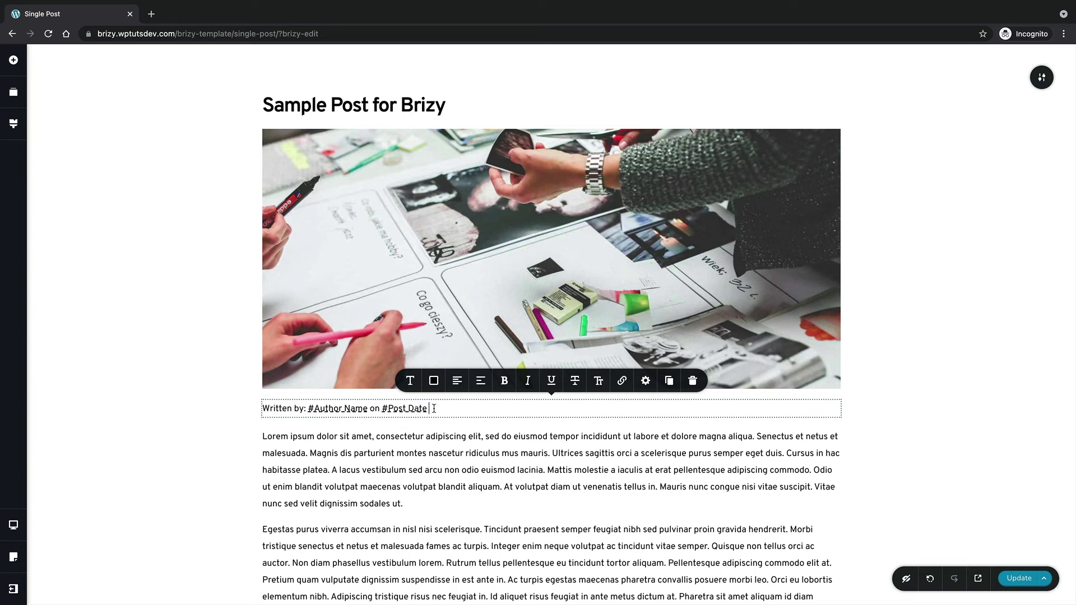
# Clear the byline and fill the text block with the dynamic Post Time, showing 12:35 pm.
pyautogui.moveTo(432, 408); pyautogui.dragTo(262, 413)
pyautogui.press('BackSpace')
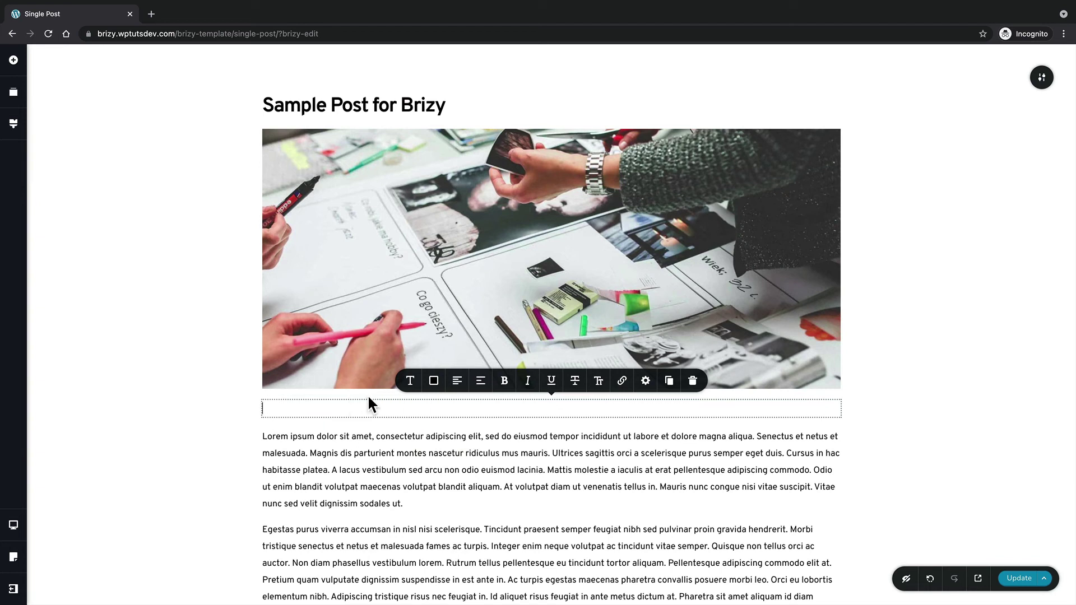
pyautogui.click(405, 385)
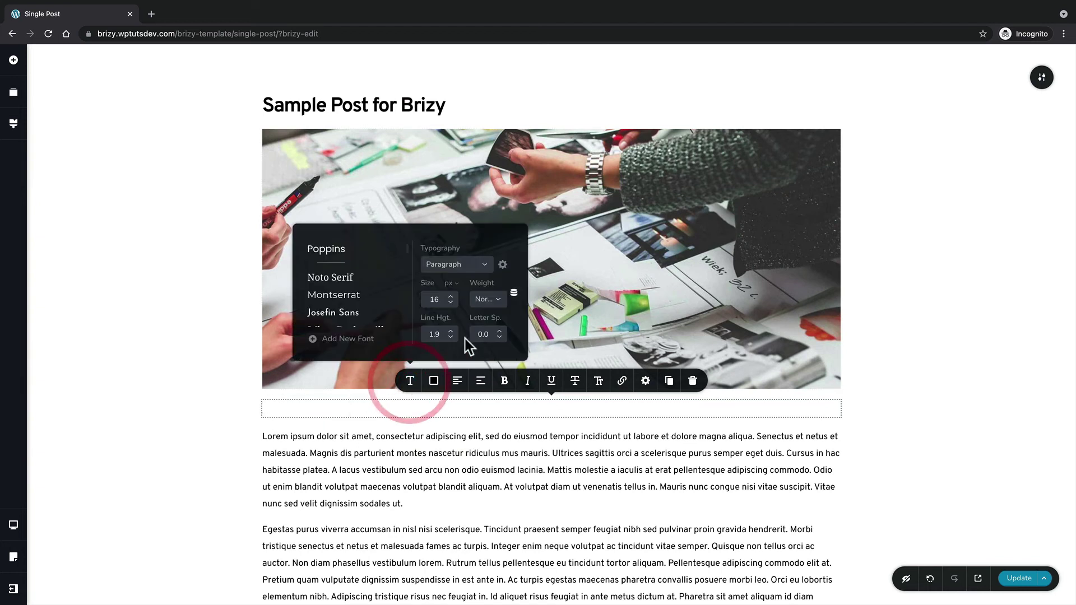
pyautogui.click(514, 294)
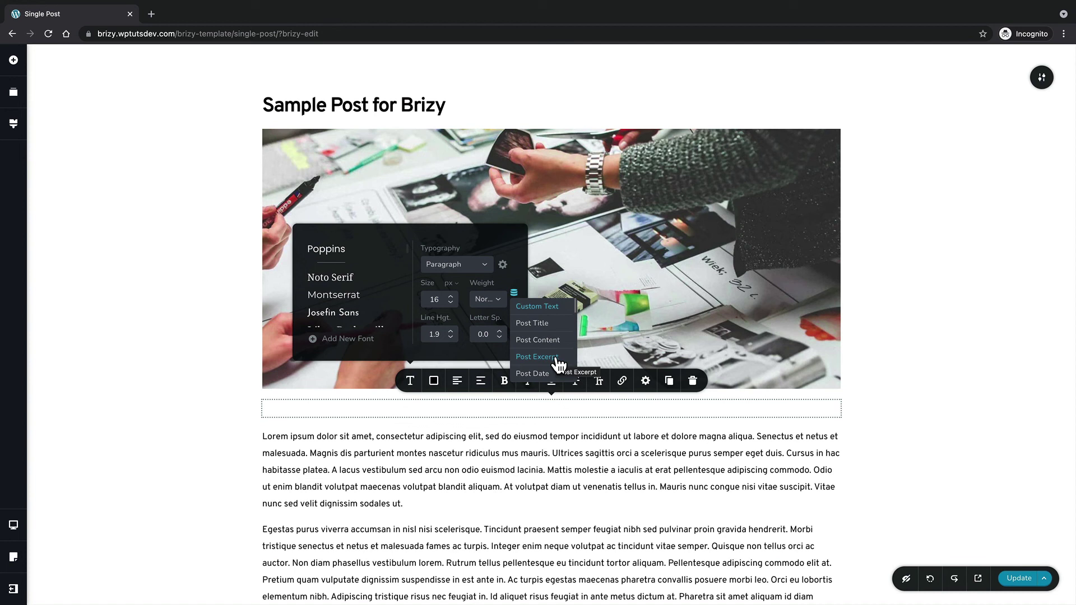
pyautogui.scroll(-2, 559, 364)
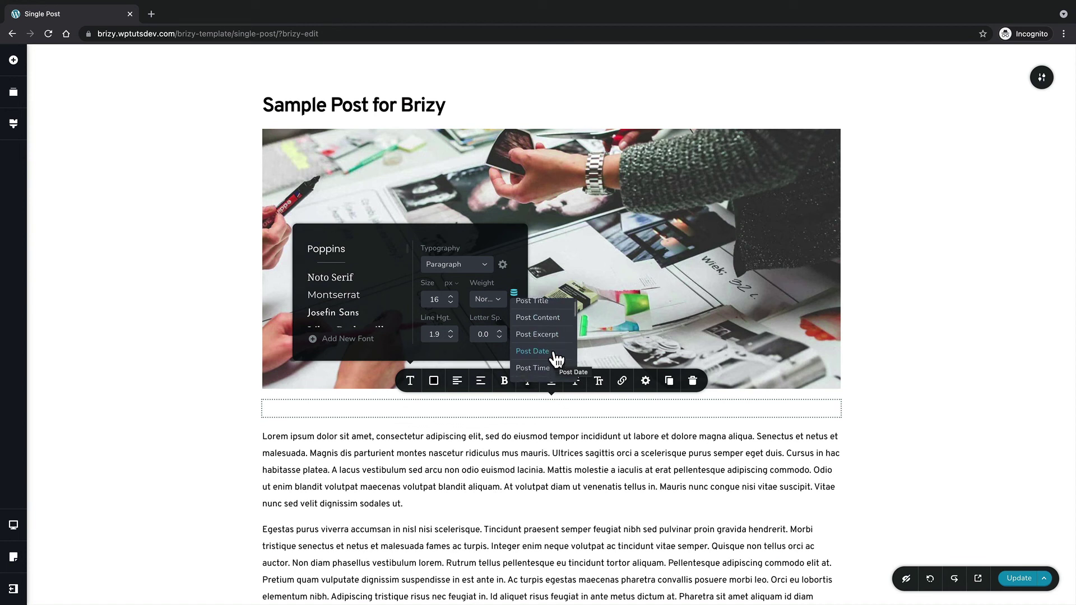
pyautogui.click(533, 368)
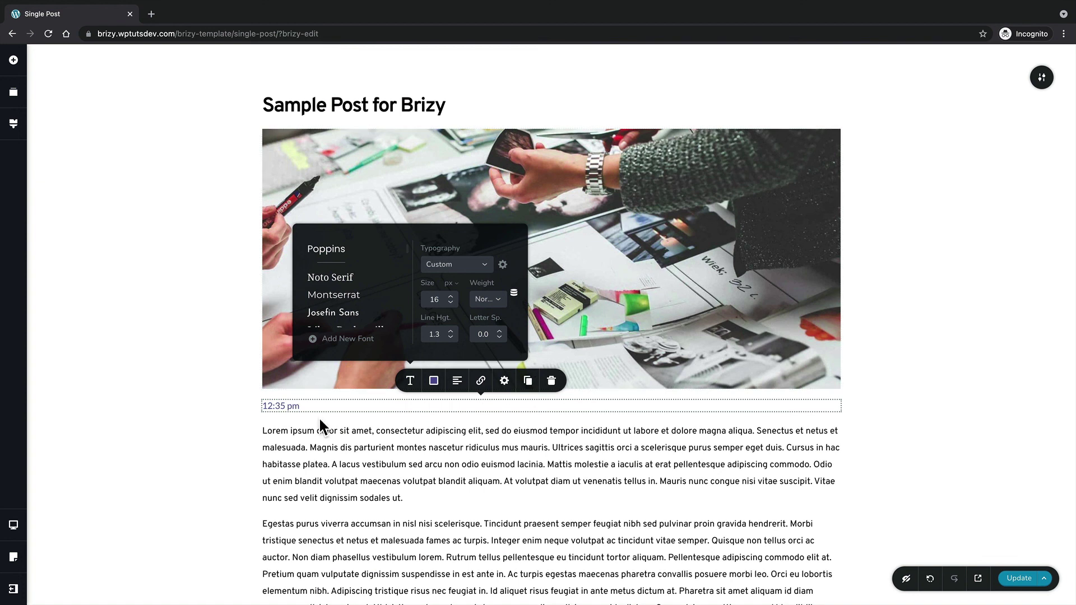
pyautogui.click(307, 407)
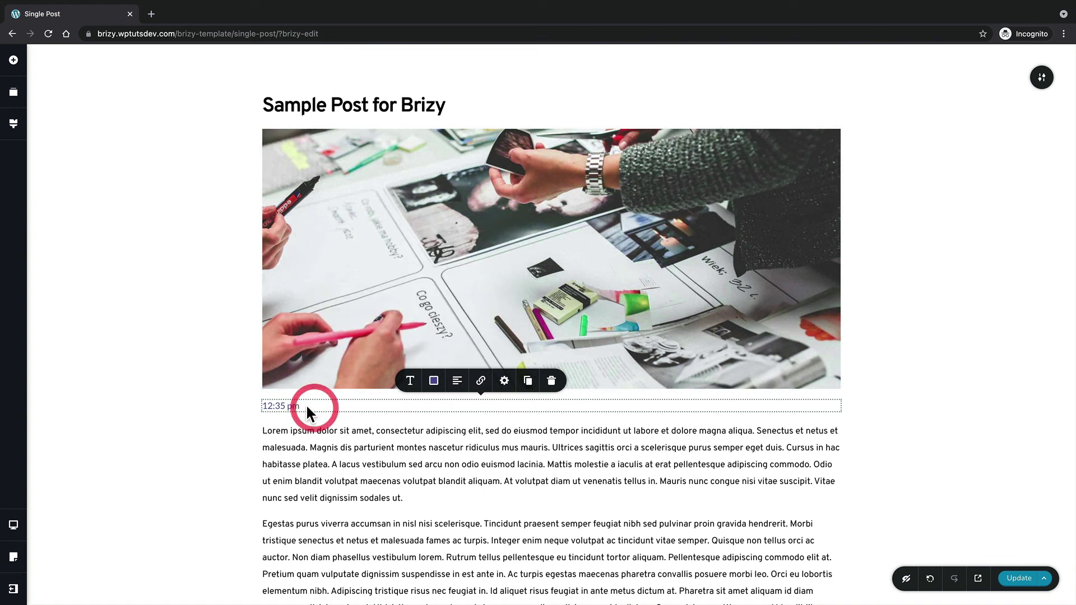
pyautogui.click(266, 402)
pyautogui.click(260, 402)
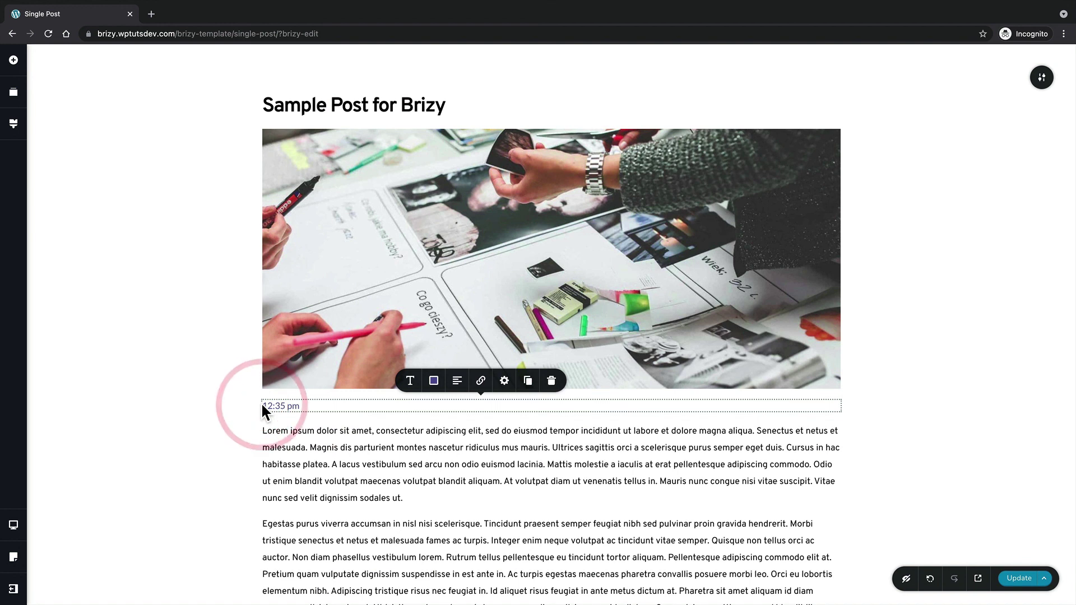